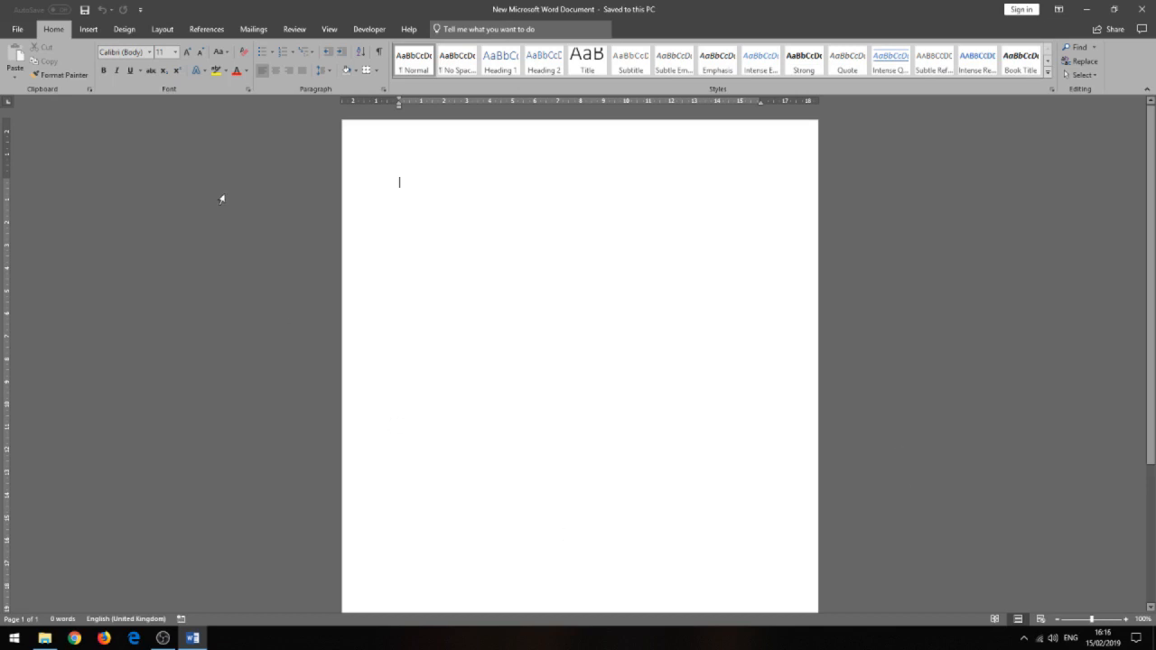
- Set the page orientation to Portrait and the paper size to A4 (21 cm x 29.7 cm)
left_click(162, 29)
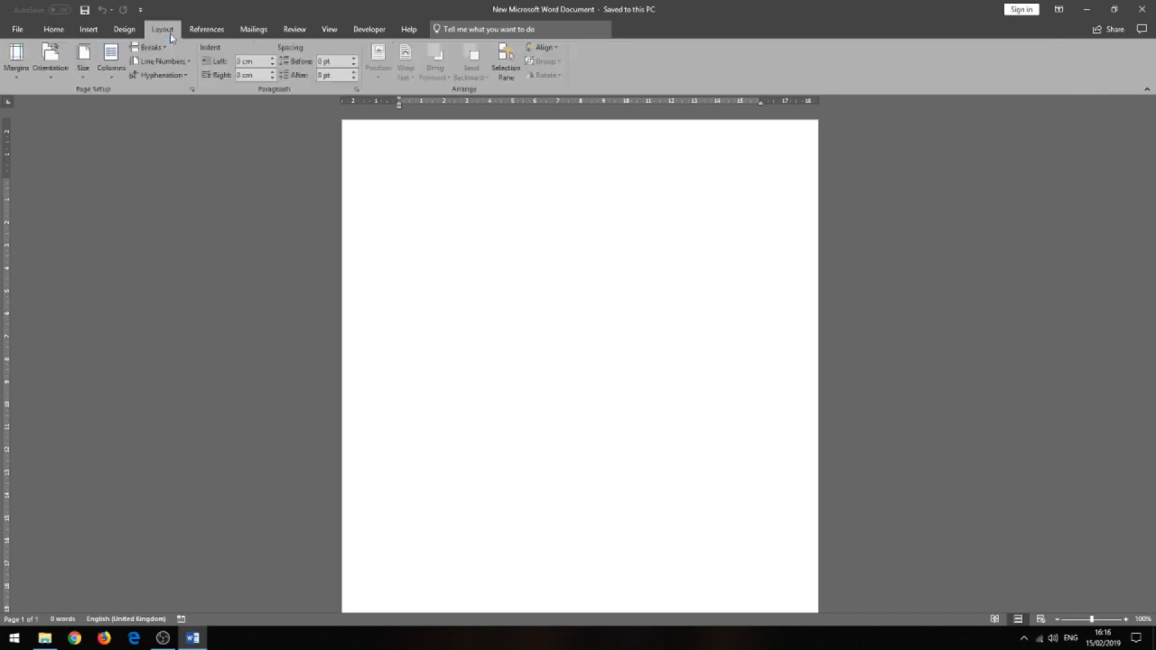
left_click(54, 77)
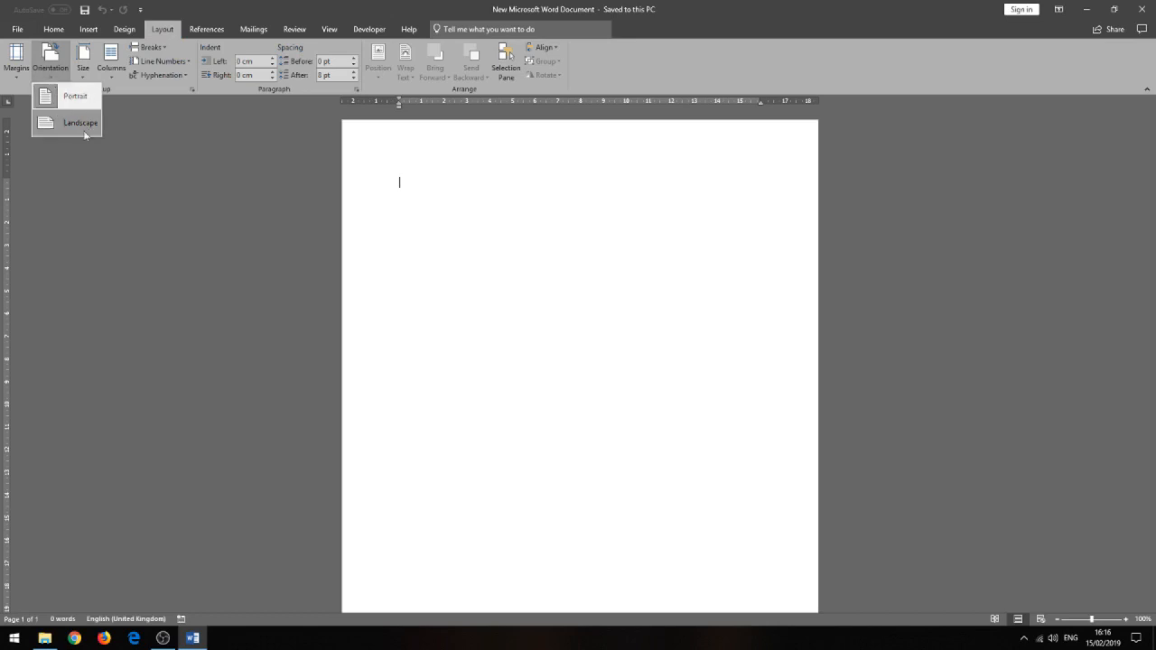
left_click(82, 96)
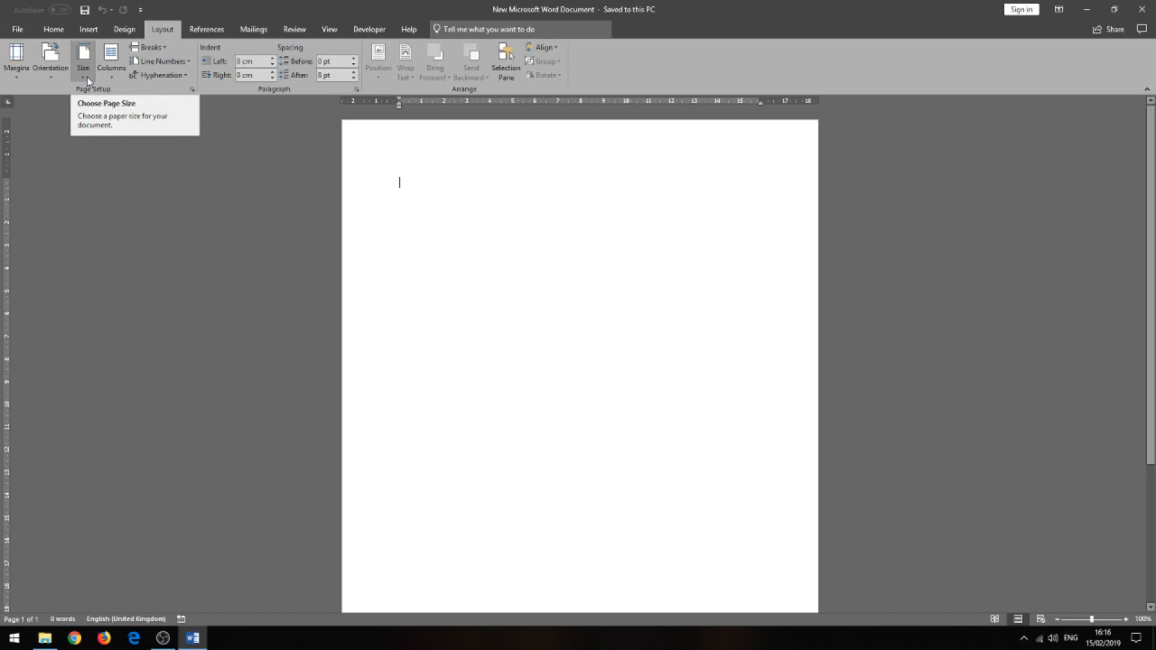
left_click(83, 78)
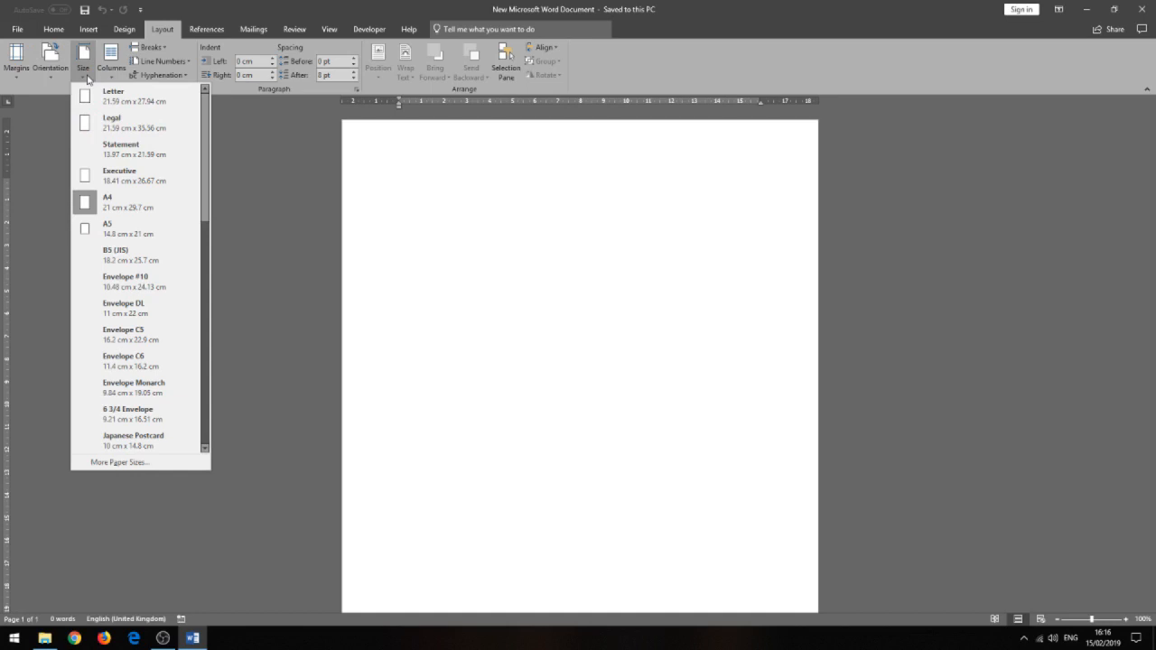
left_click(168, 209)
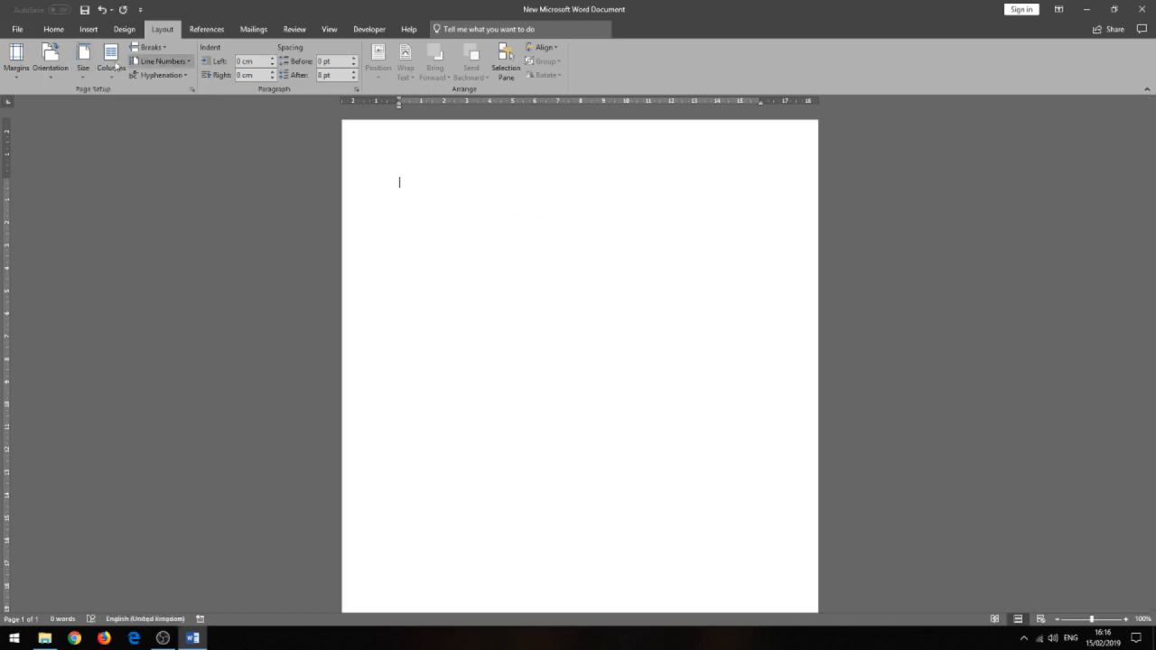
- Save the document in the Creation folder as a Word document named "Poster version 2"
left_click(18, 30)
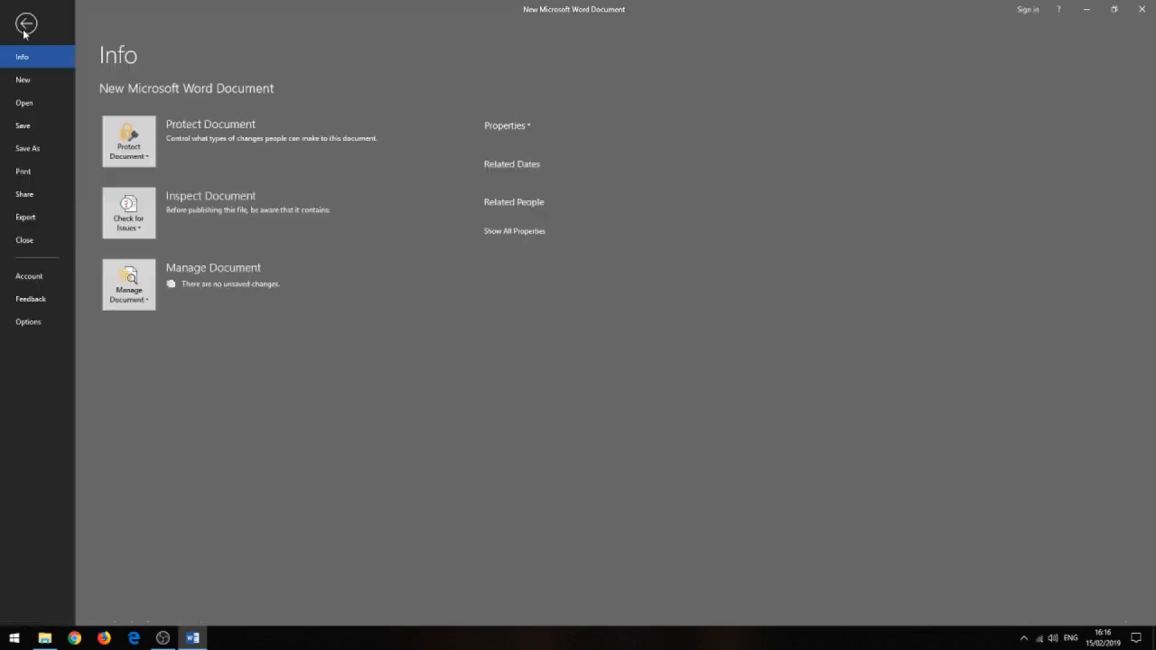
left_click(42, 150)
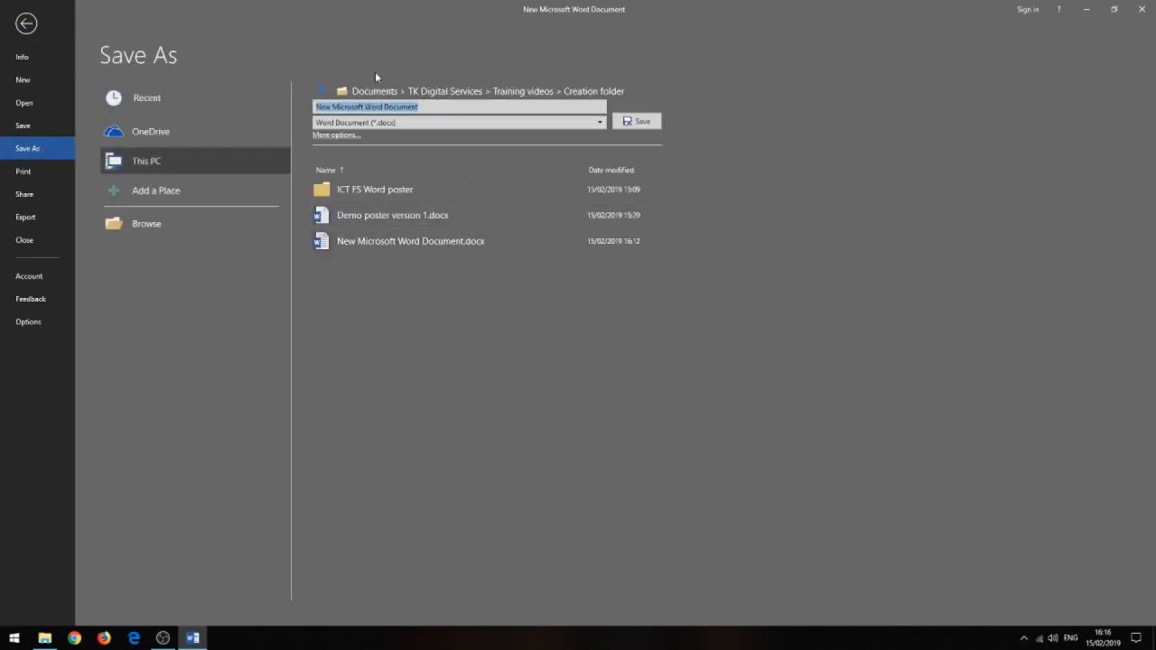
type("Poster")
type("version 2")
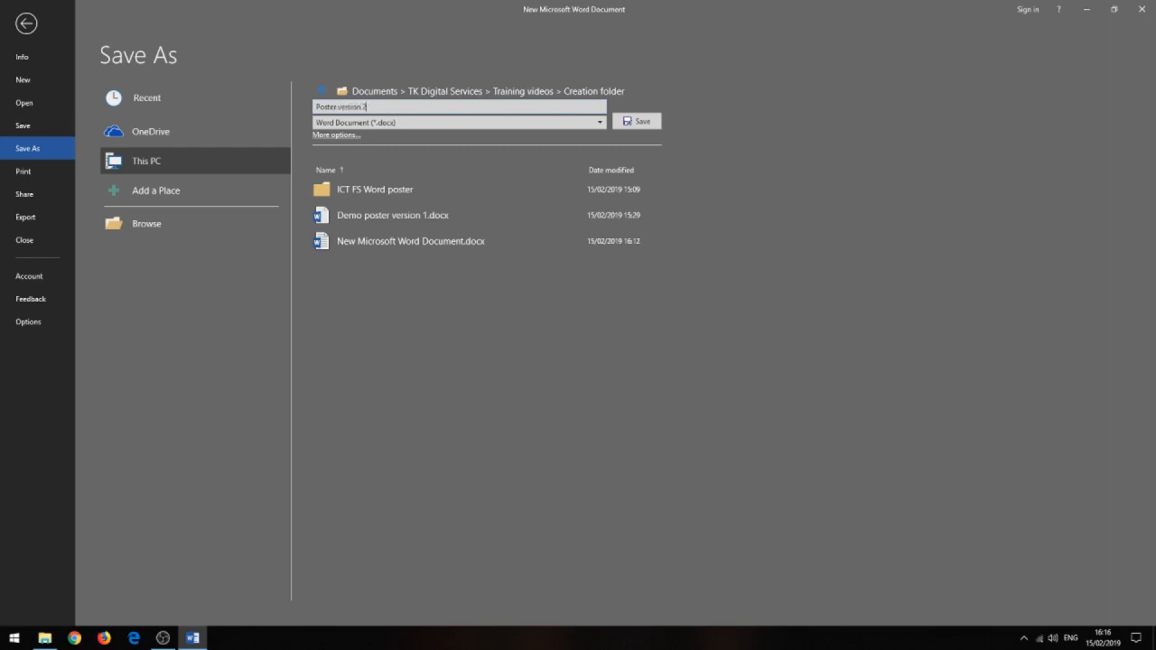
left_click(649, 122)
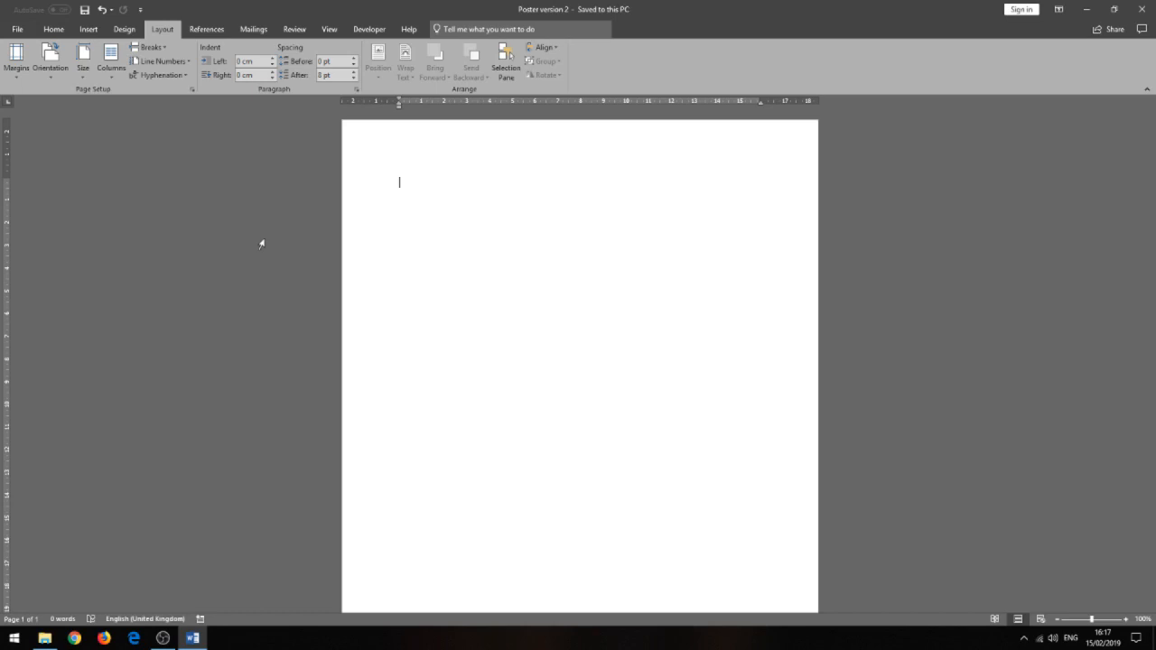
- Enter the poster's first two lines, "Office Summer Party" and "Friday 28th June 2019"
type("0")
type("ffice S")
type("umma")
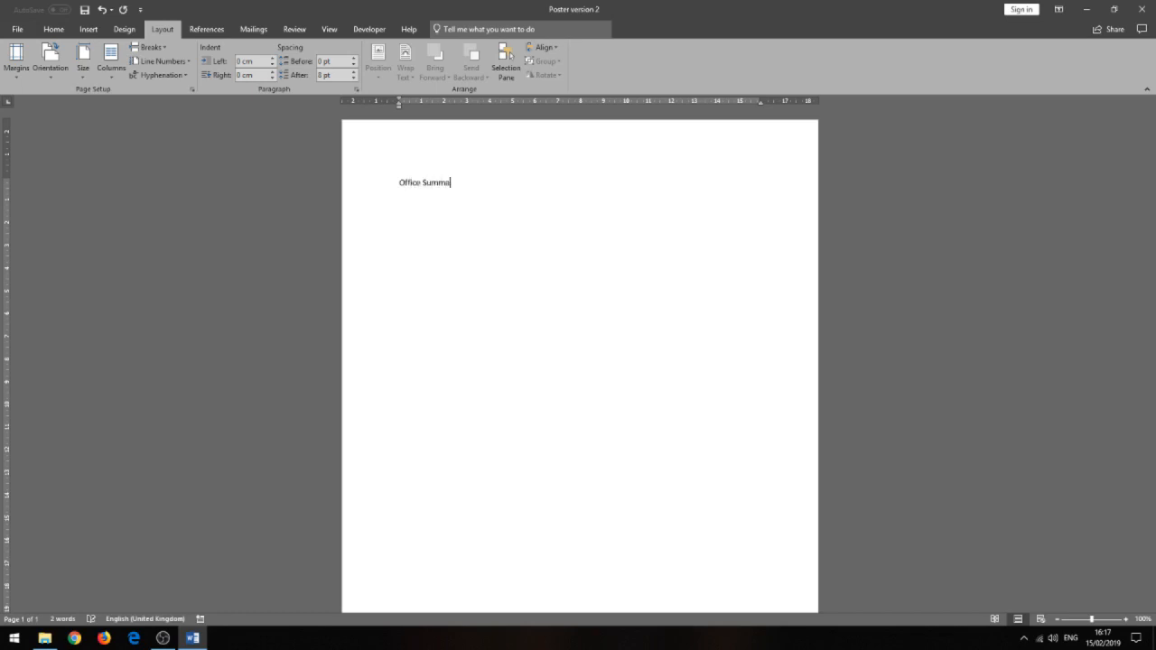
type("r Par")
type("ty")
type("Friday 28")
type("th June 20")
type("19")
key("Return")
- Add two more lines below the date, "Bring your partner or friend" and "Drinks and food supplied"
type("Bring your ")
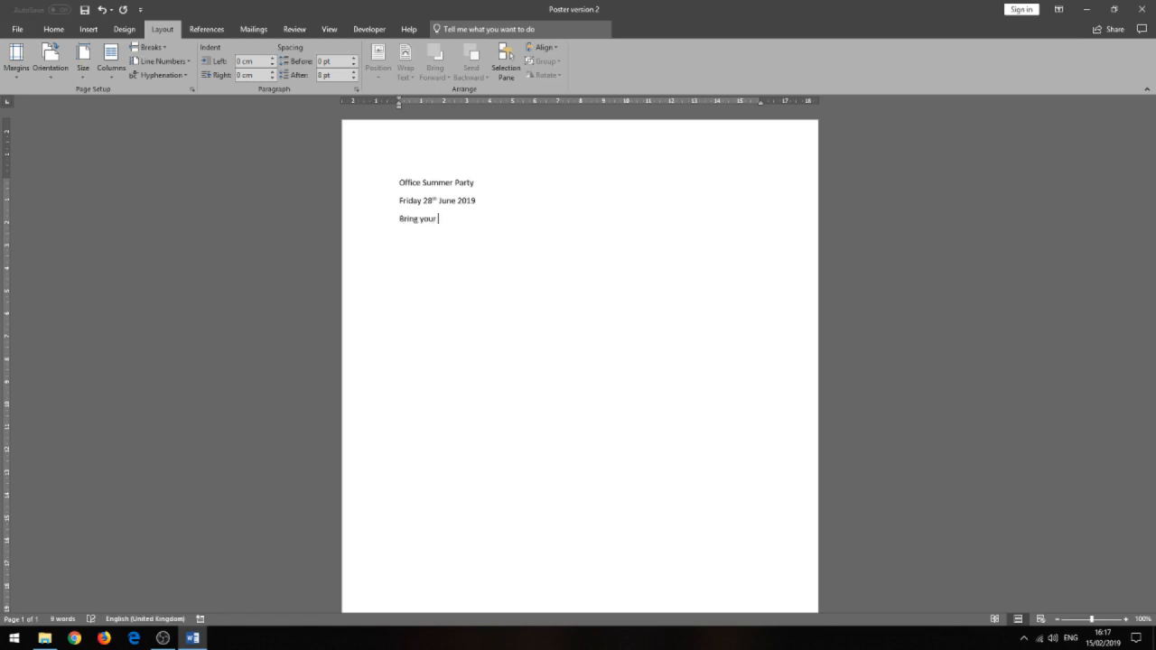
type("partner o")
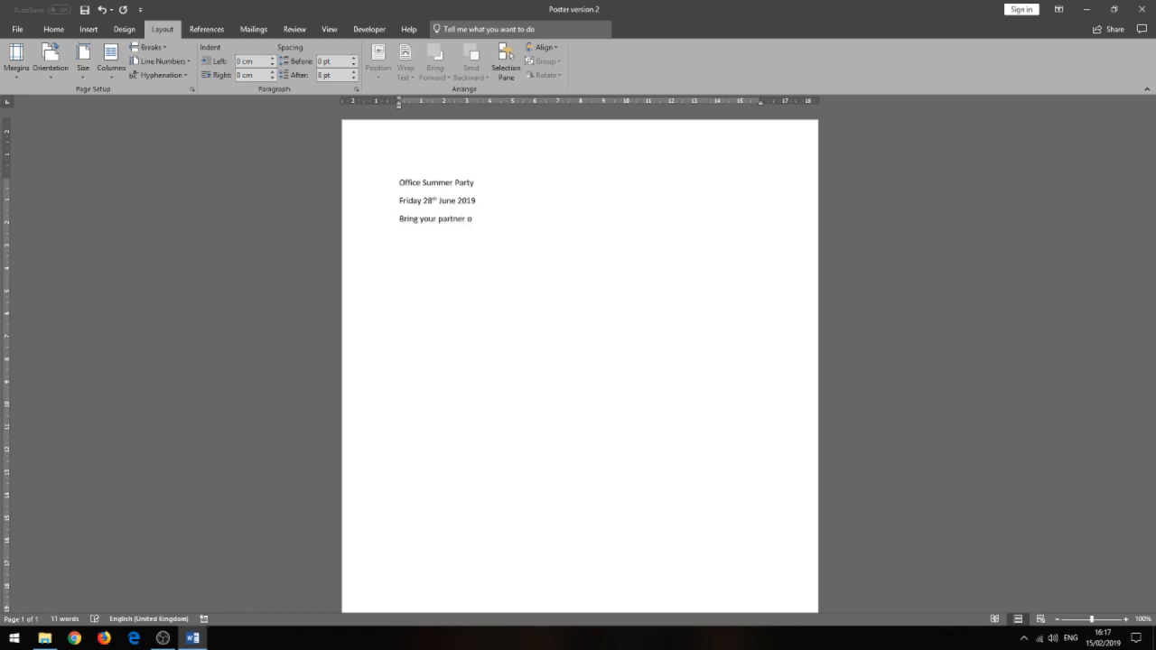
type("r friend ")
type("Drinks and f")
type("ood ")
type("supplied")
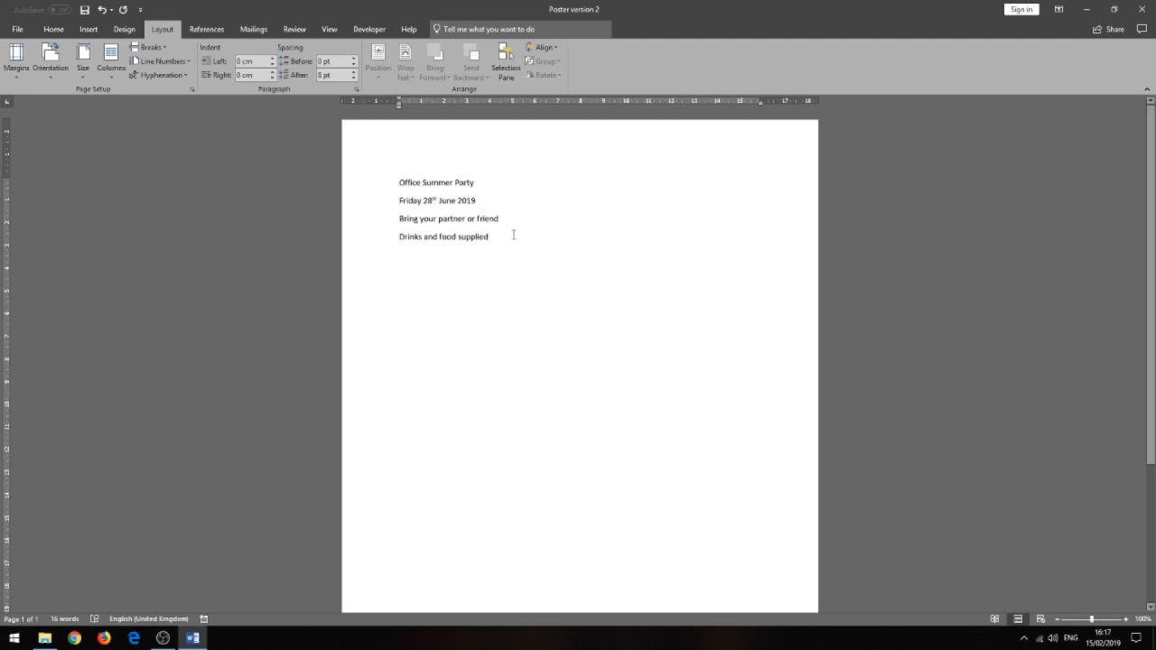
- Change the font of all the poster text to Forte
key("ctrl+a")
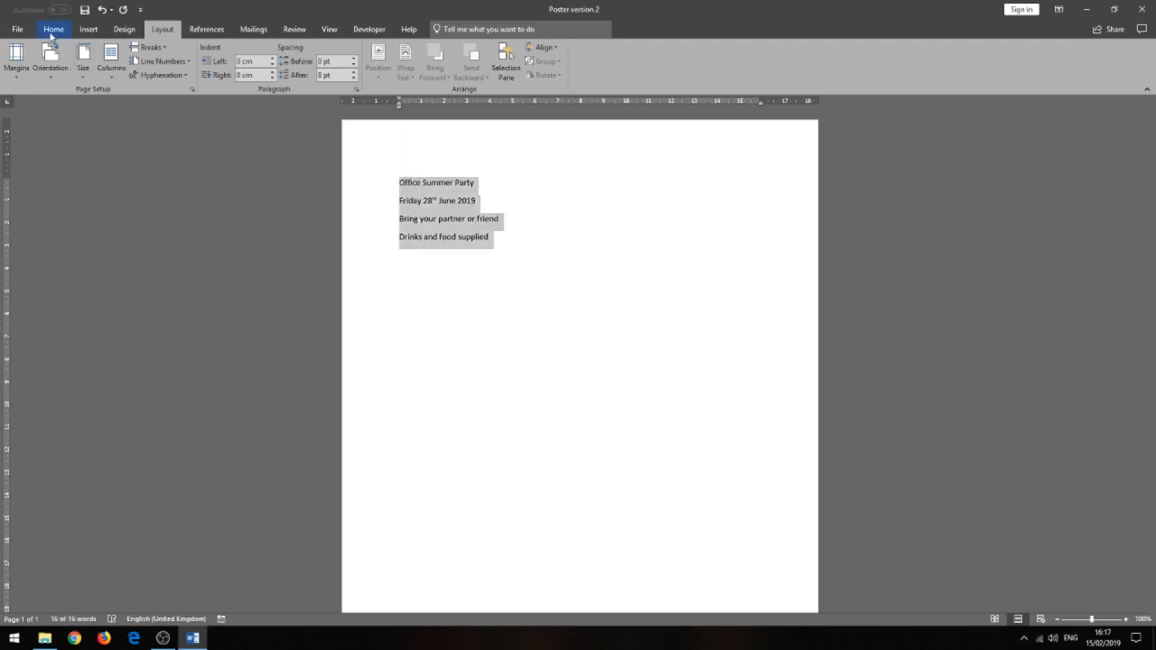
left_click(54, 31)
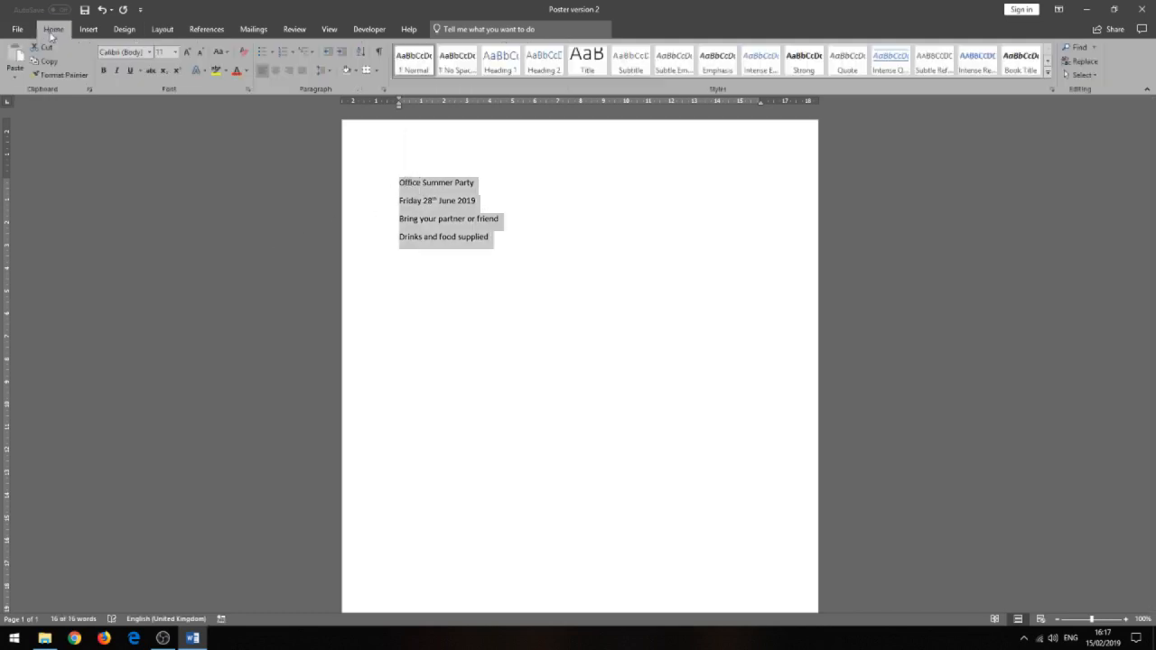
left_click(150, 53)
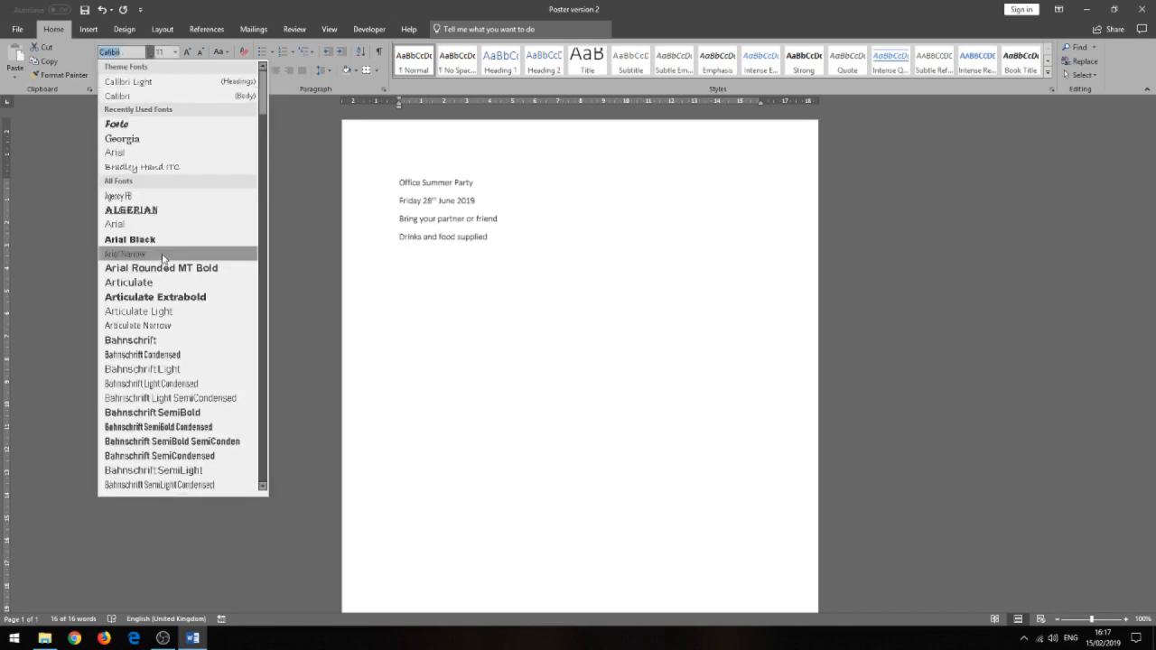
scroll(163, 285, "down", 10)
scroll(163, 285, "down", 14)
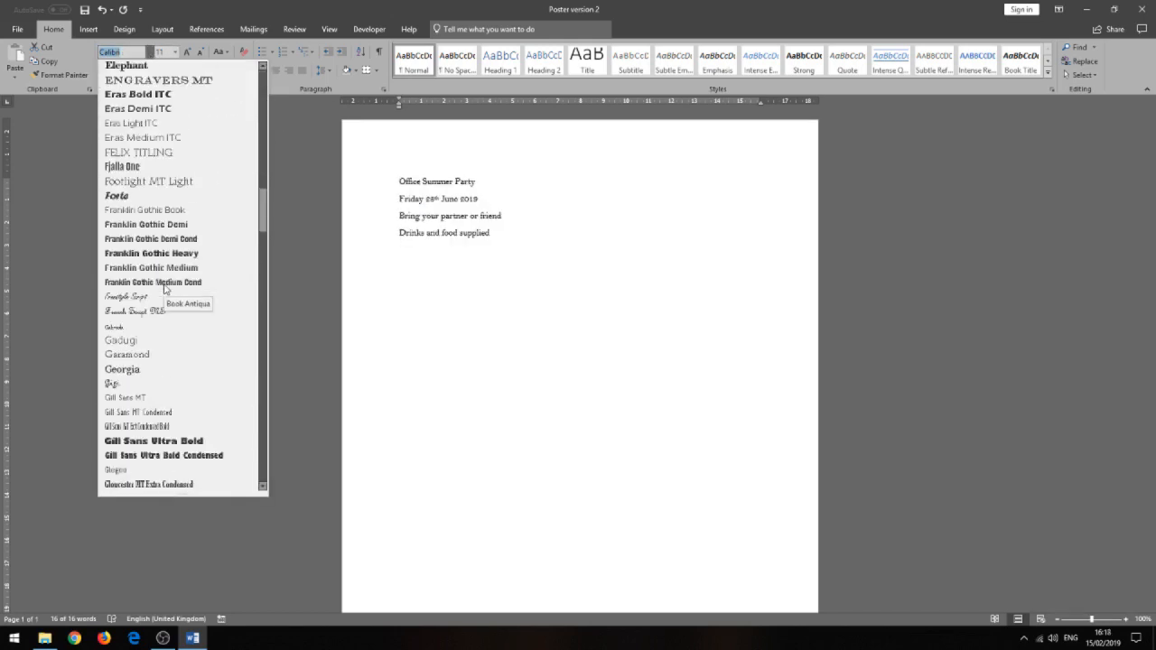
left_click(127, 198)
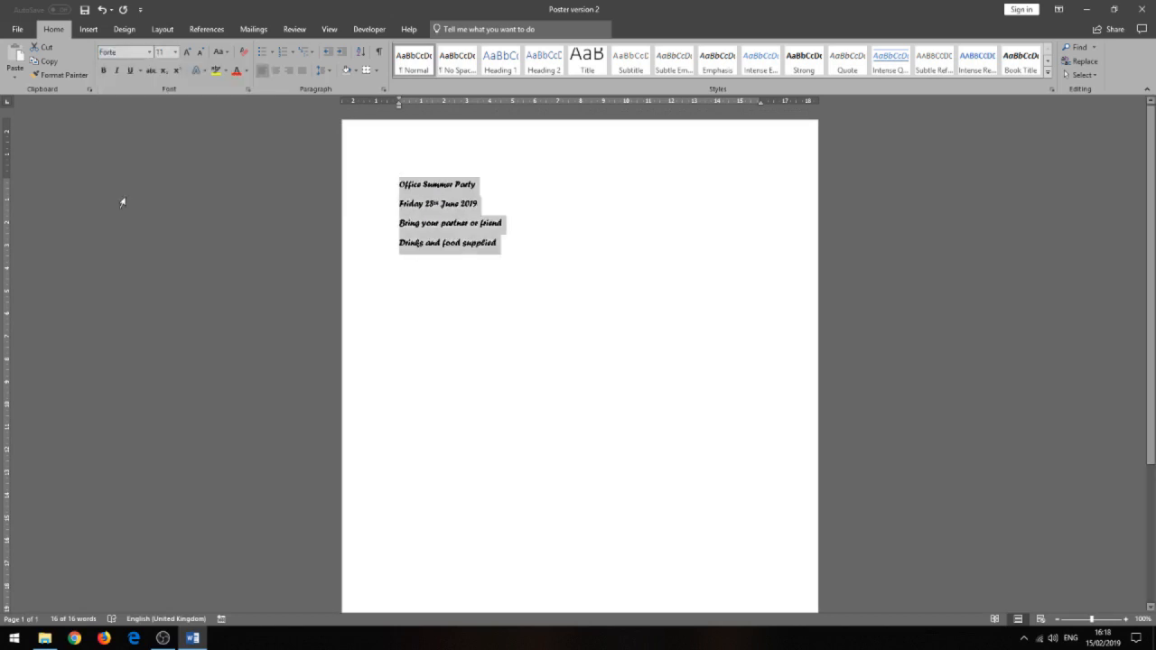
- Set the font size of all the poster text to 36 and deselect it
left_click(176, 51)
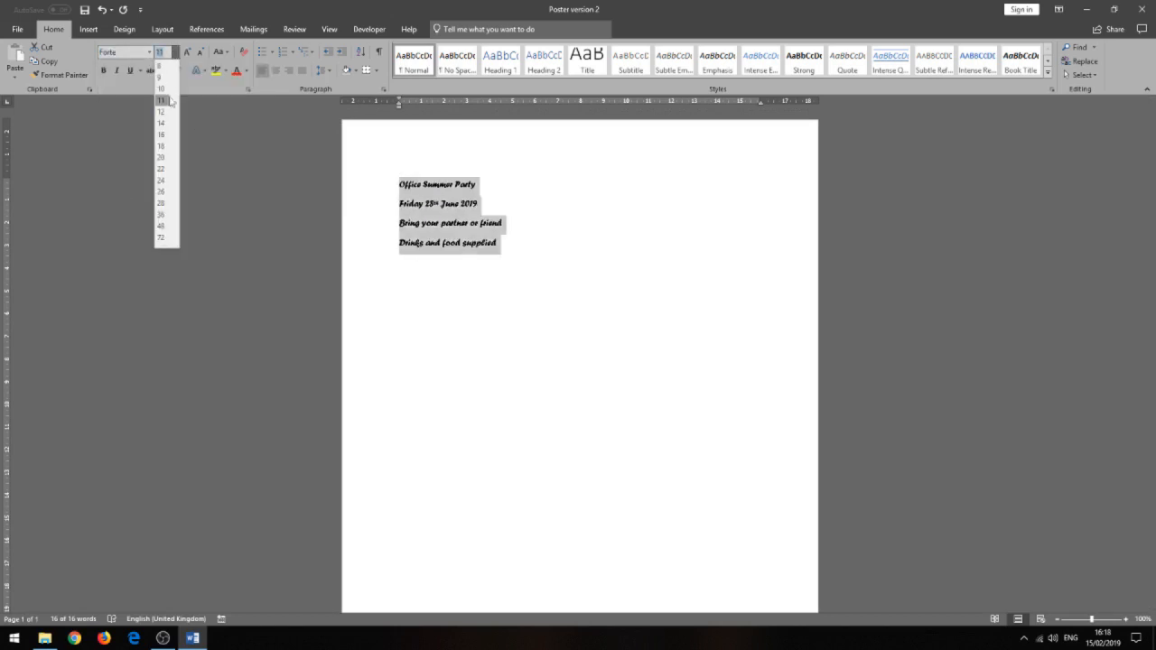
left_click(162, 217)
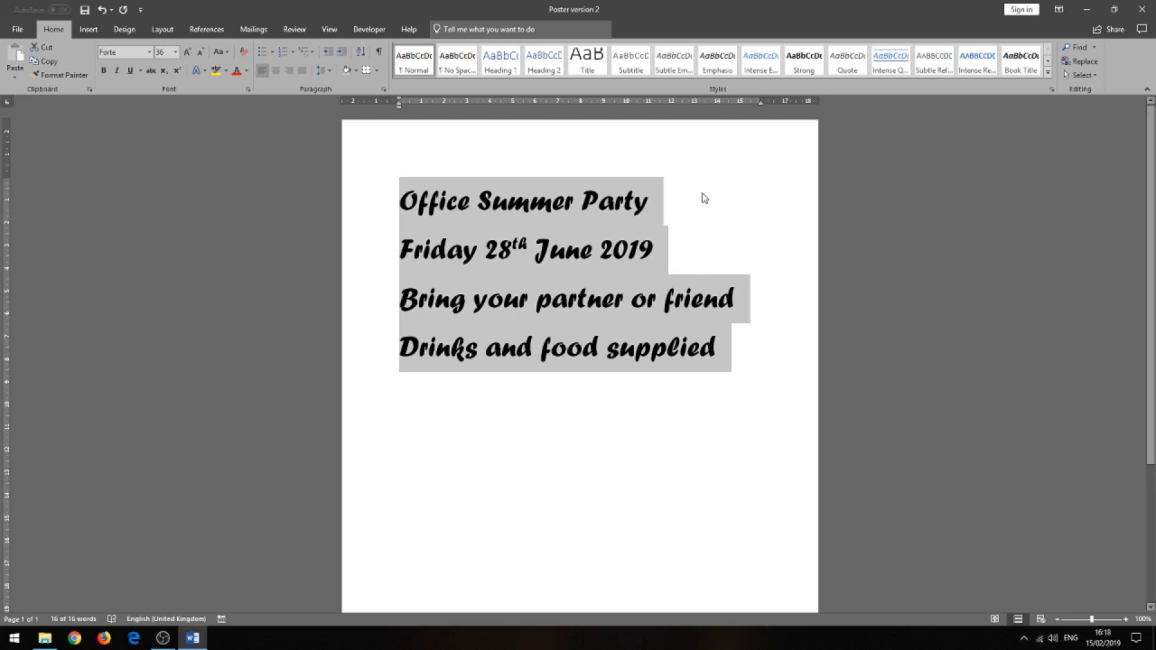
left_click(726, 198)
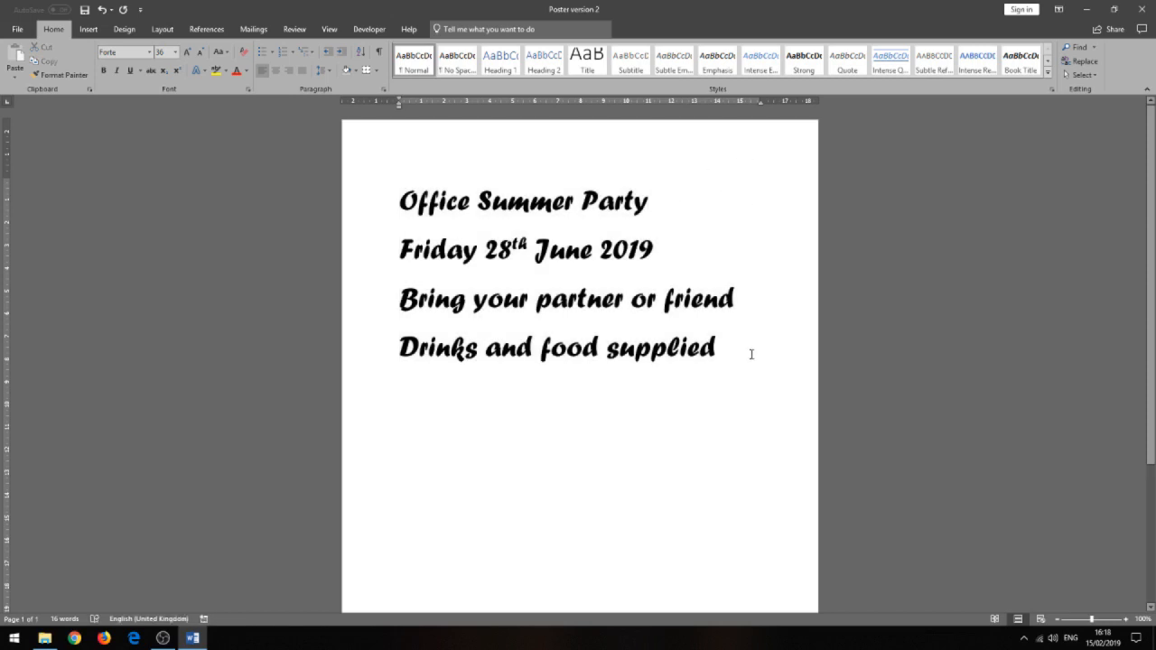
- Color all four lines of the poster text with the standard yellow and deselect them
left_click_drag(750, 353, 242, 166)
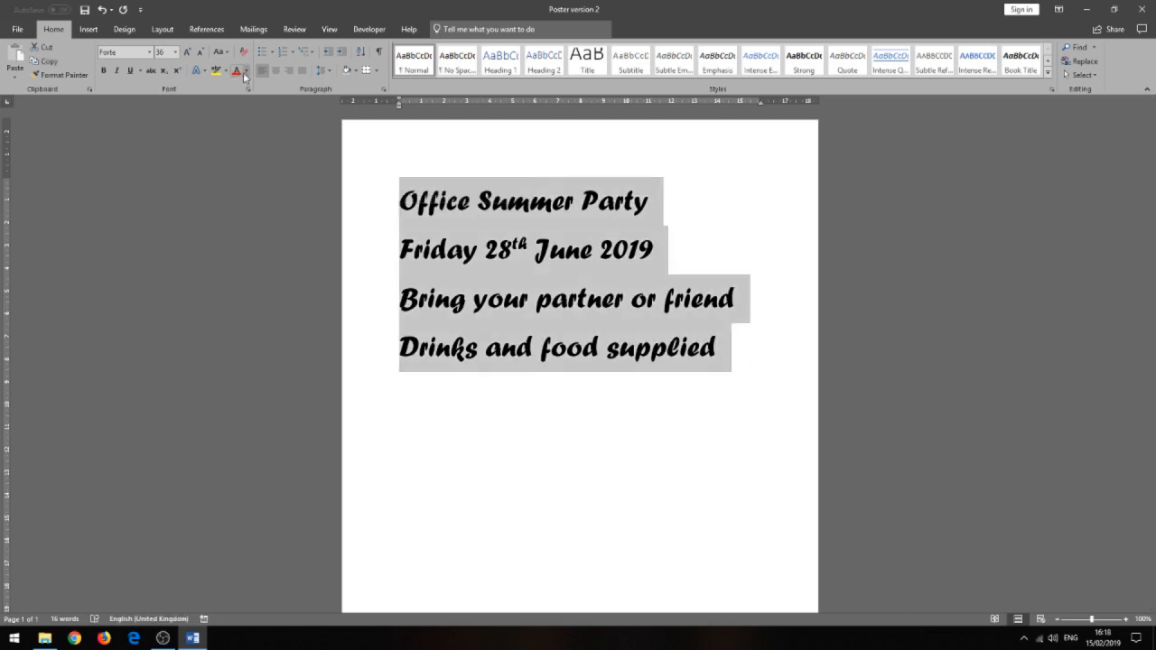
left_click(245, 71)
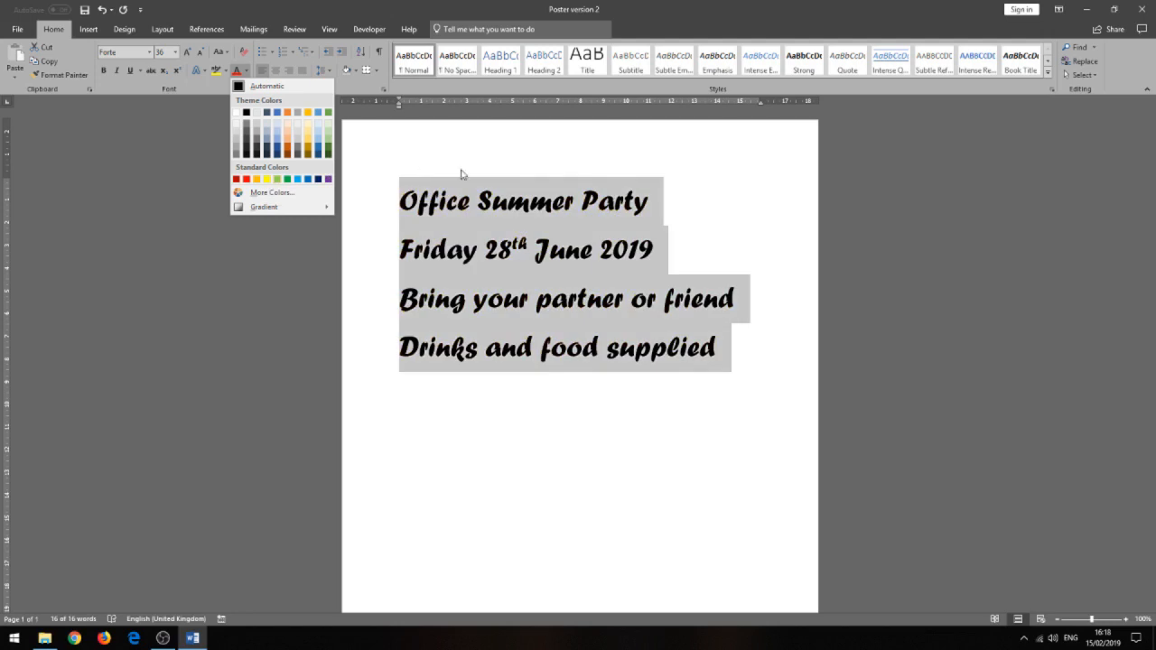
left_click(268, 184)
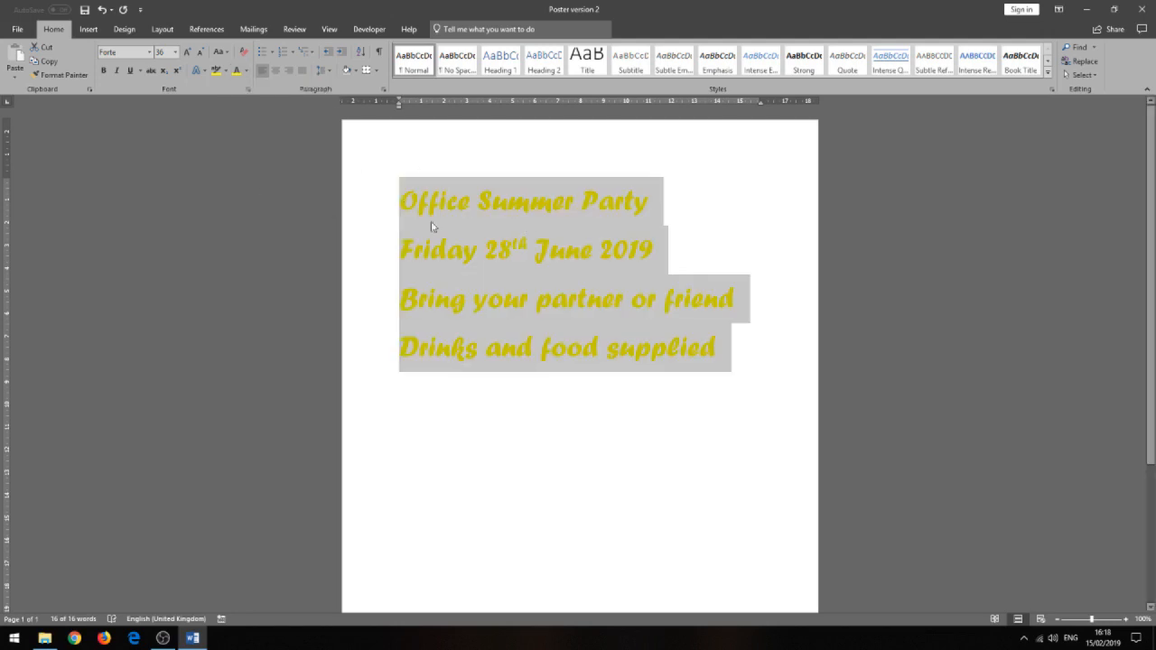
left_click(792, 158)
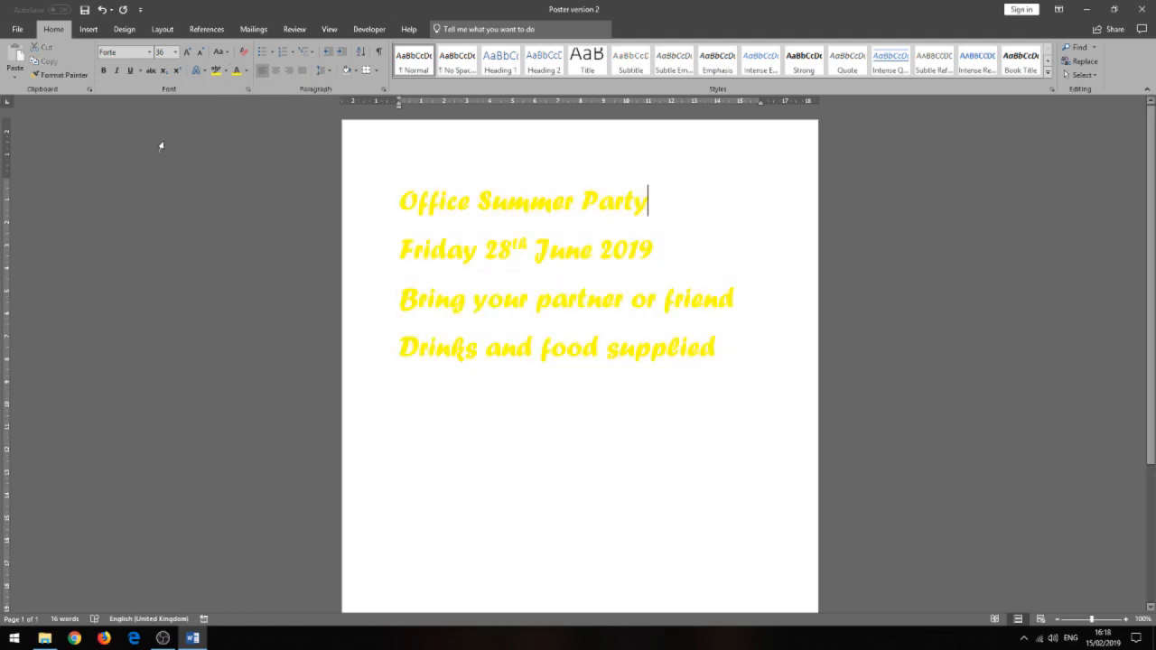
left_click(128, 35)
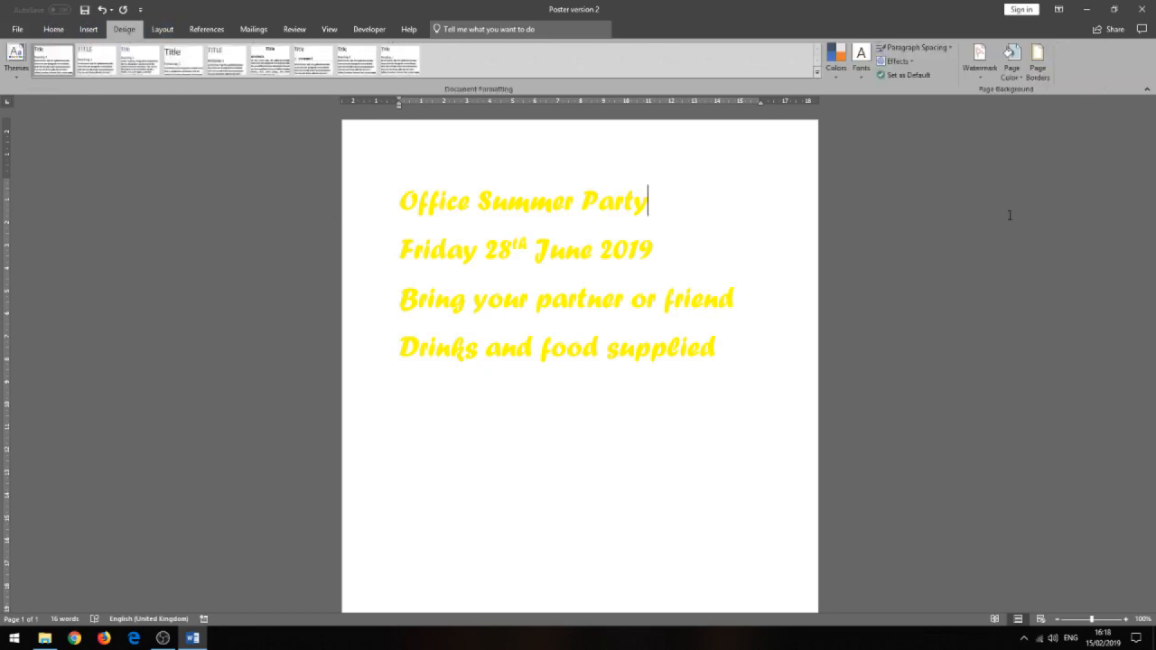
left_click(1014, 75)
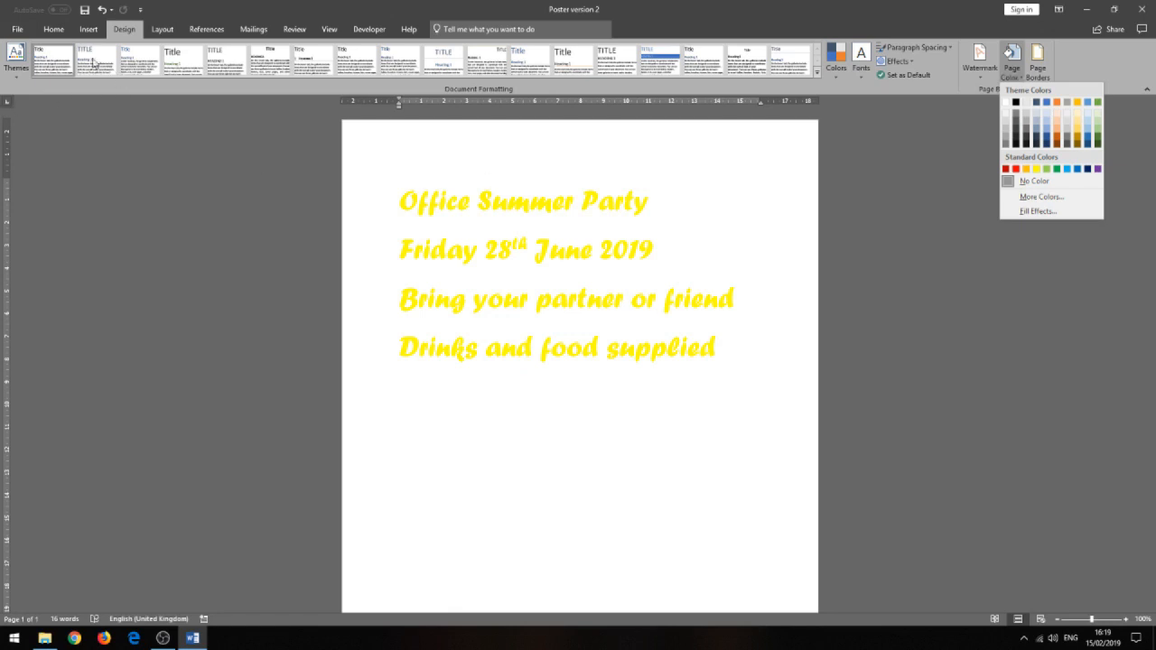
- Draw a rectangle shape covering almost the whole page, about 29.3 cm high and 20.6 cm wide
left_click(87, 29)
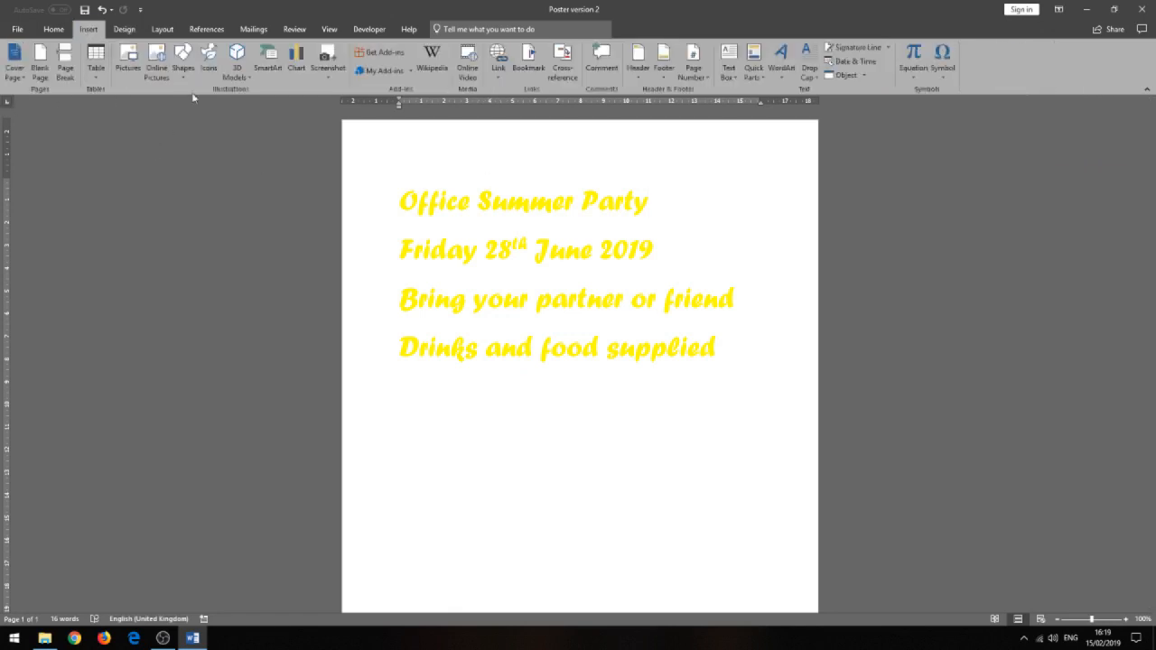
left_click(184, 72)
left_click(213, 108)
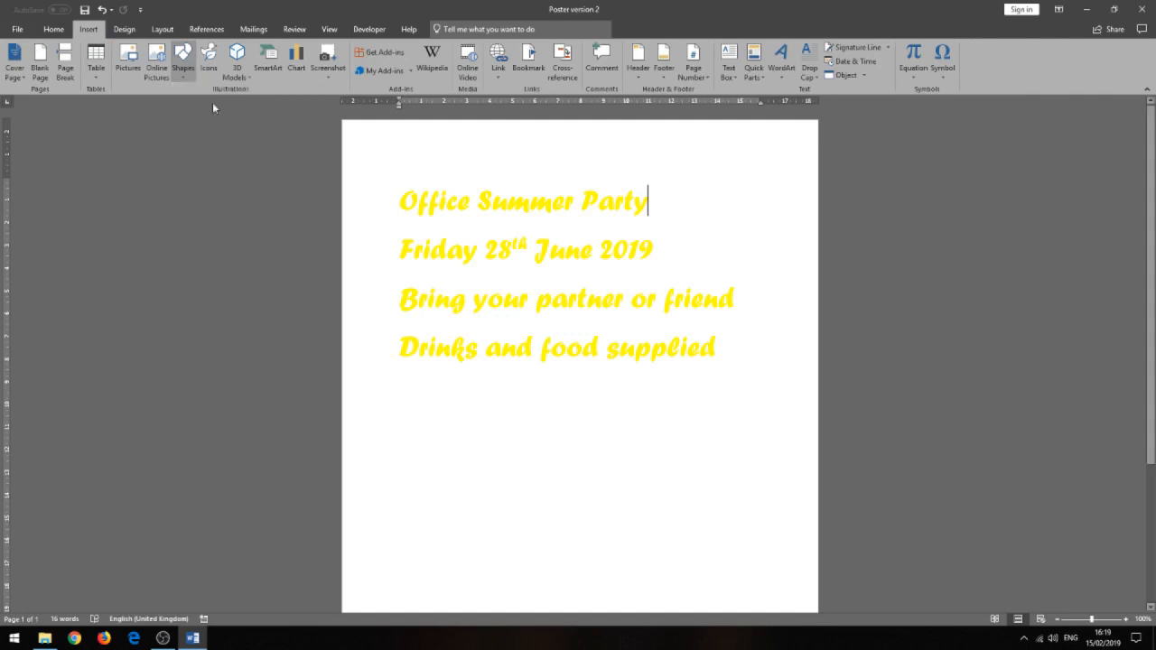
left_click_drag(346, 123, 924, 614)
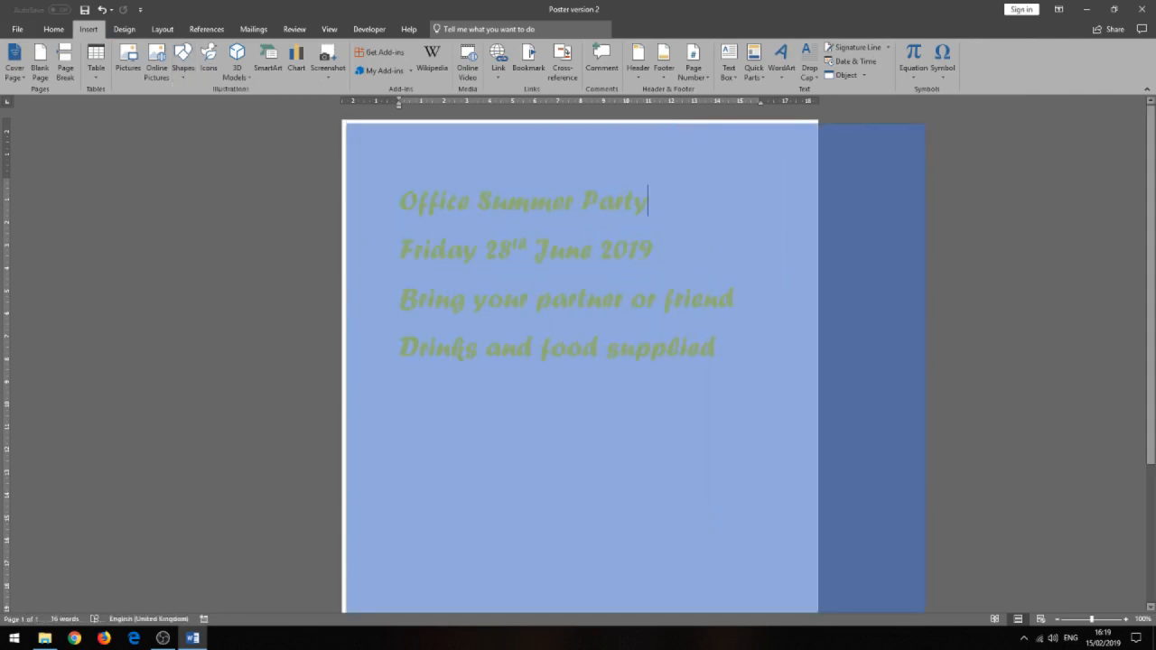
left_click_drag(872, 645, 816, 645)
scroll(758, 467, "down", 4)
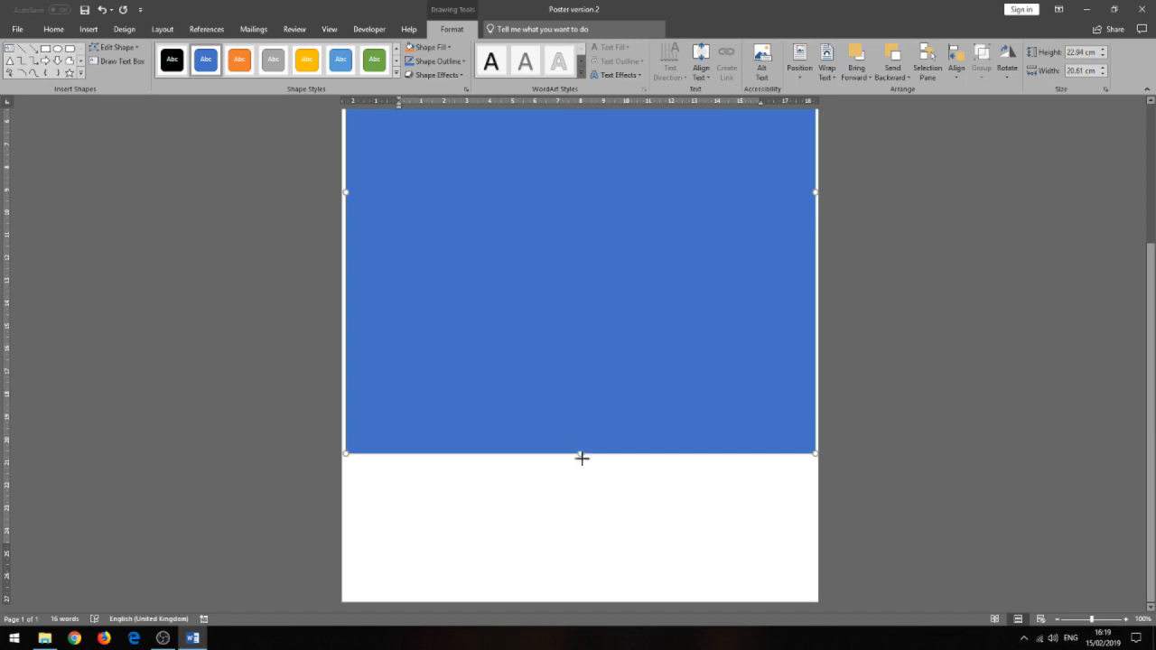
left_click_drag(580, 456, 567, 587)
left_click_drag(567, 591, 568, 596)
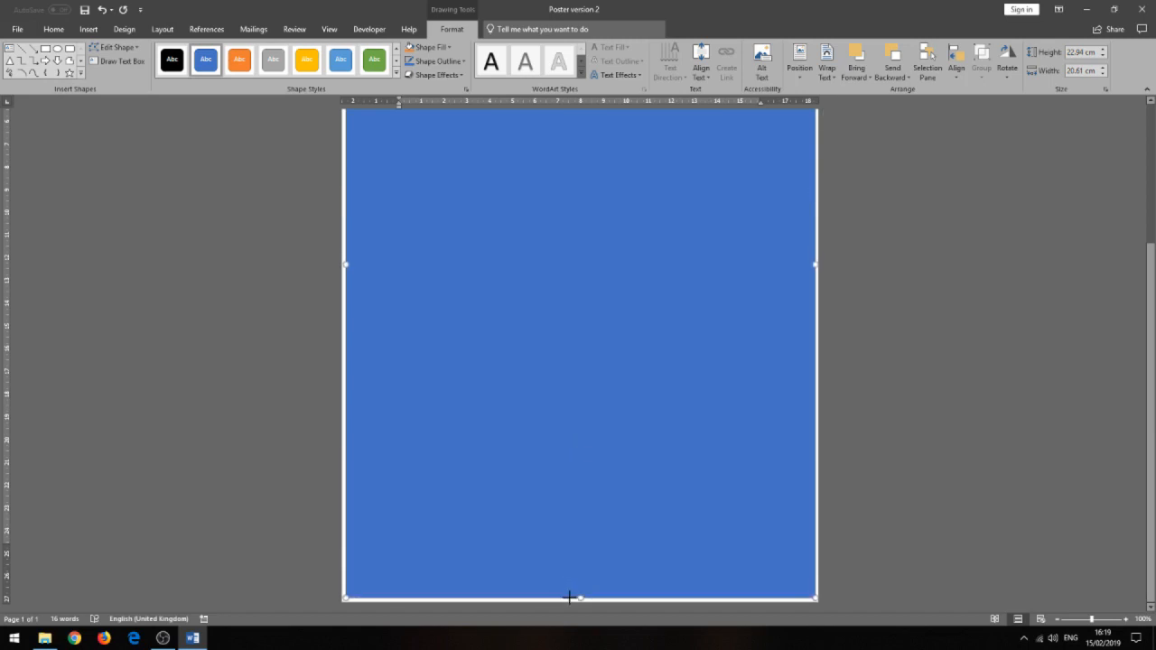
- Send the page-sized rectangle behind the text
right_click(807, 377)
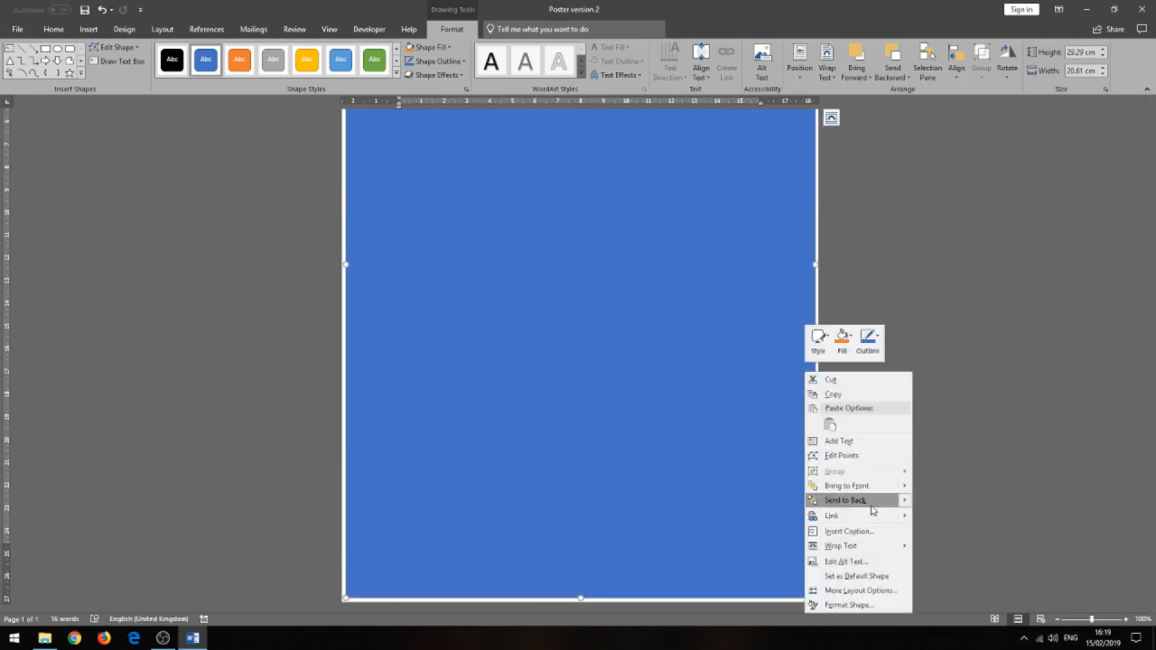
mouse_move(903, 502)
left_click(943, 531)
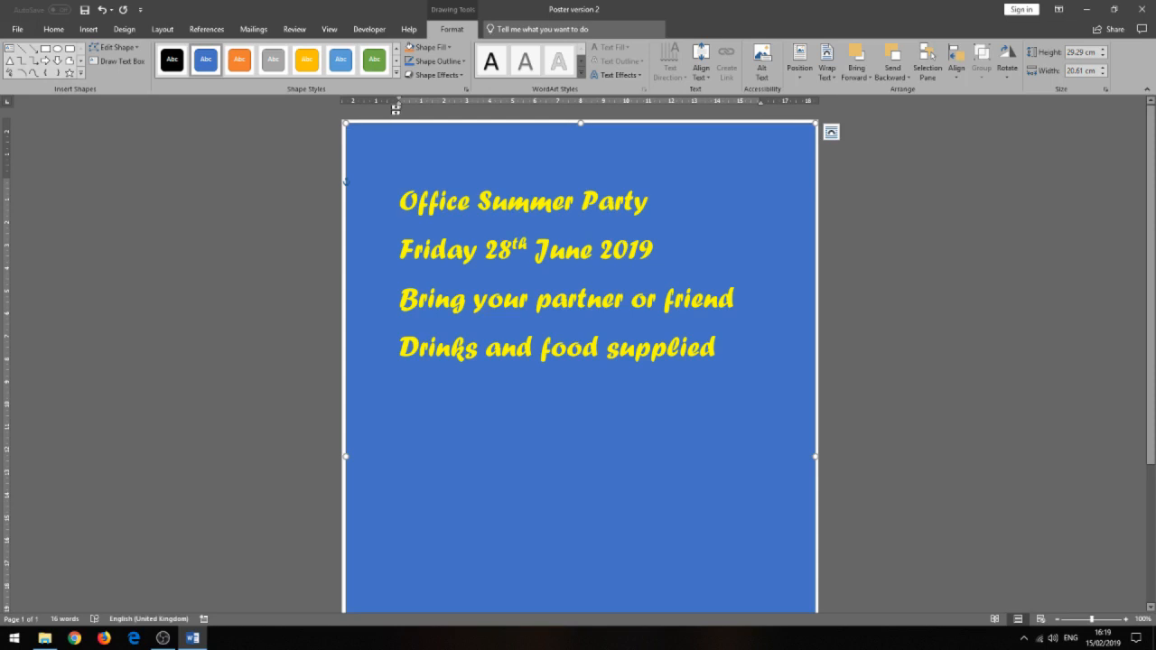
- Fill the page-sized rectangle with the theme color Orange, Accent 2
left_click(449, 47)
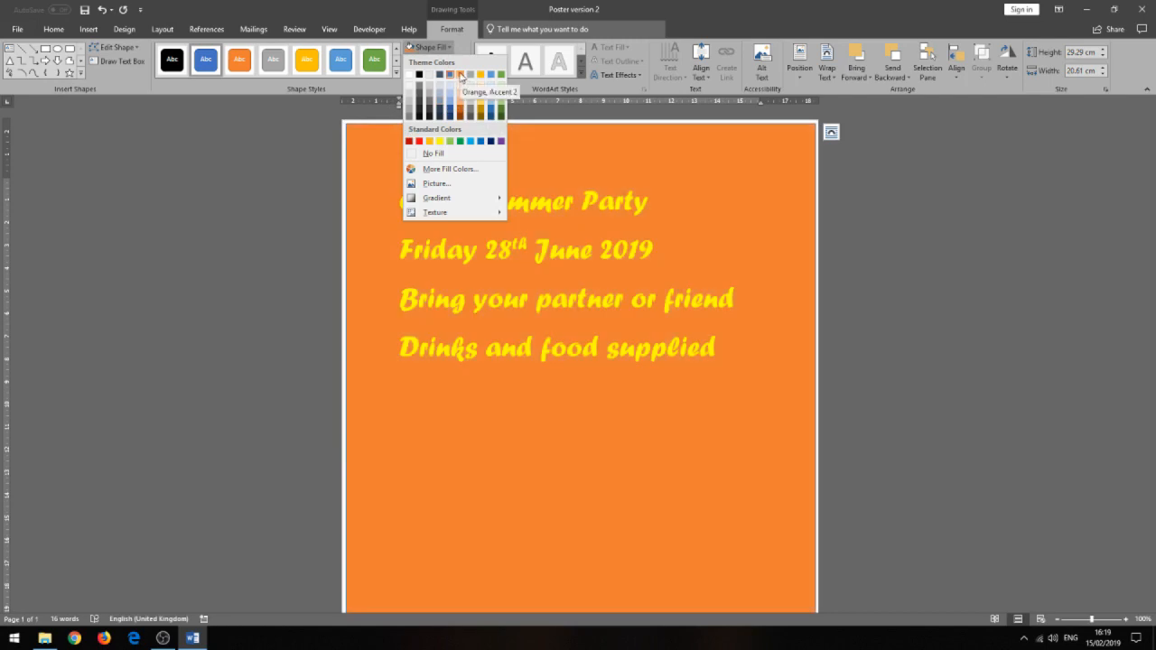
left_click(460, 75)
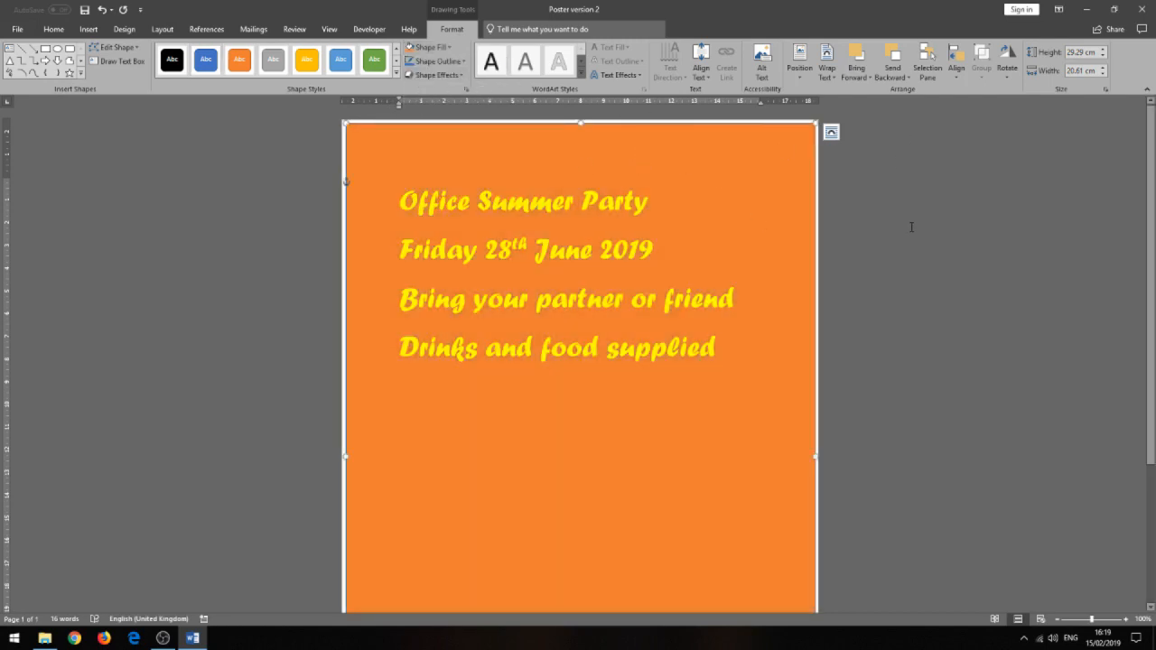
scroll(843, 217, "down", 4)
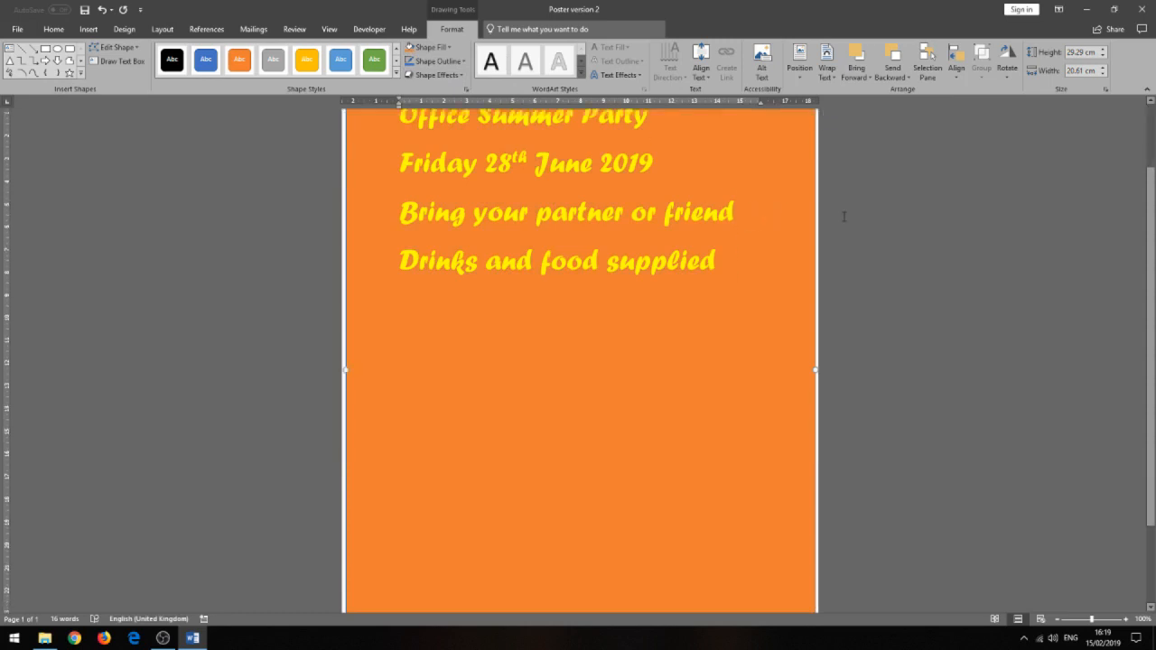
scroll(843, 216, "up", 4)
scroll(843, 216, "up", 1)
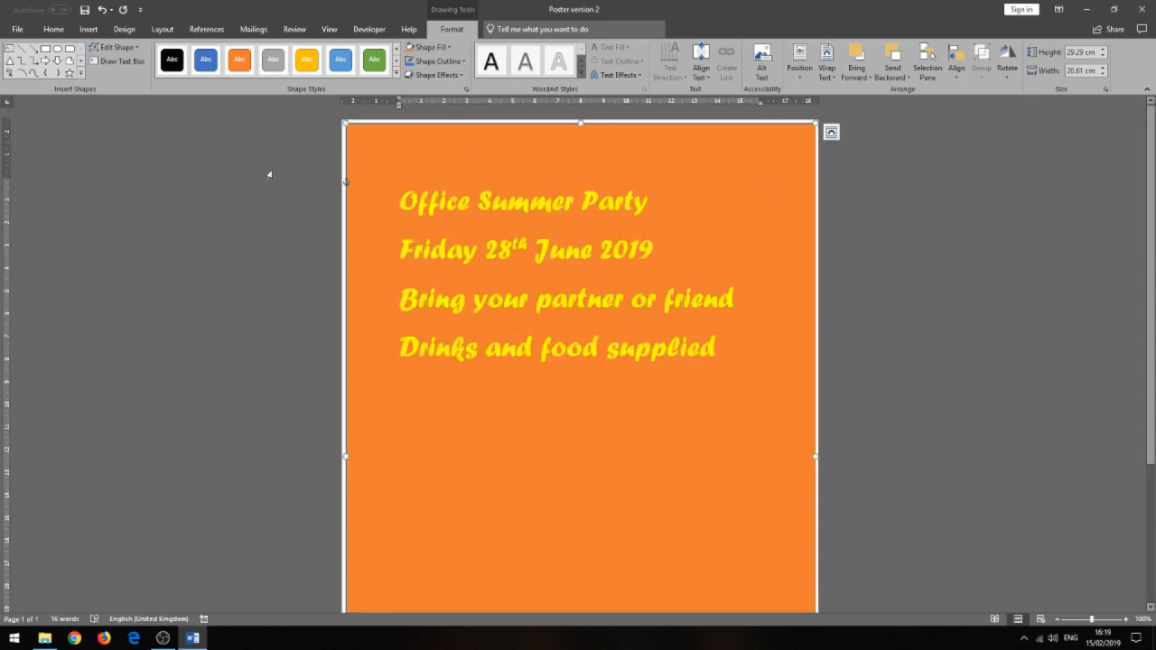
- Insert the picture PH from the Pictures folder into the poster
left_click(88, 29)
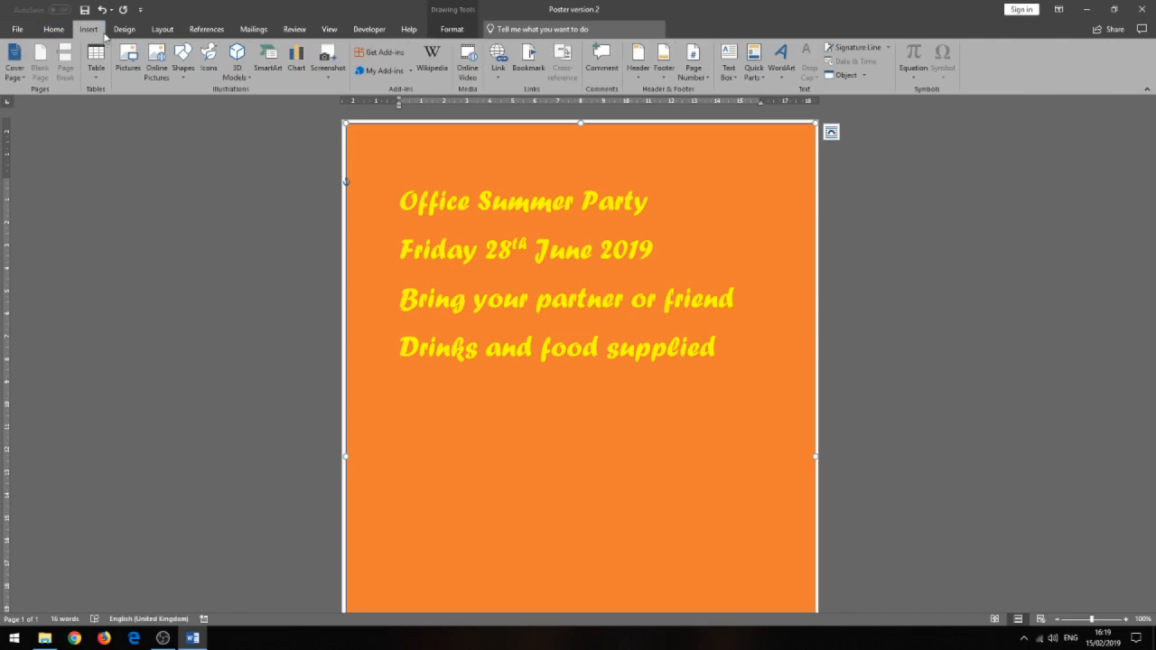
left_click(126, 77)
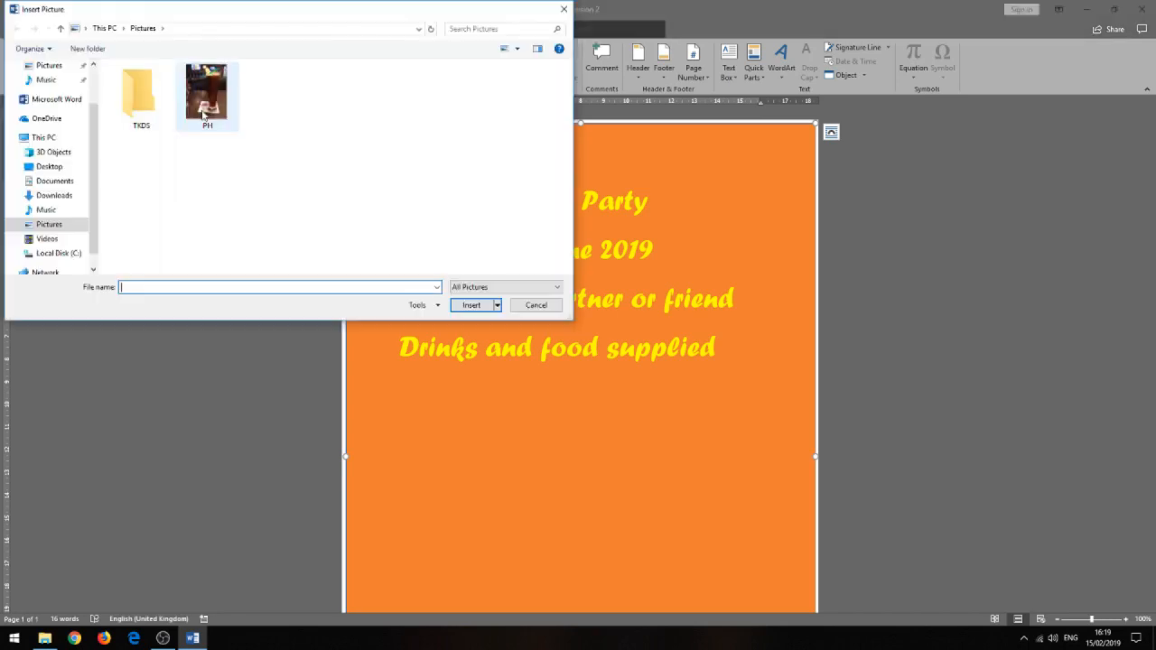
left_click(207, 92)
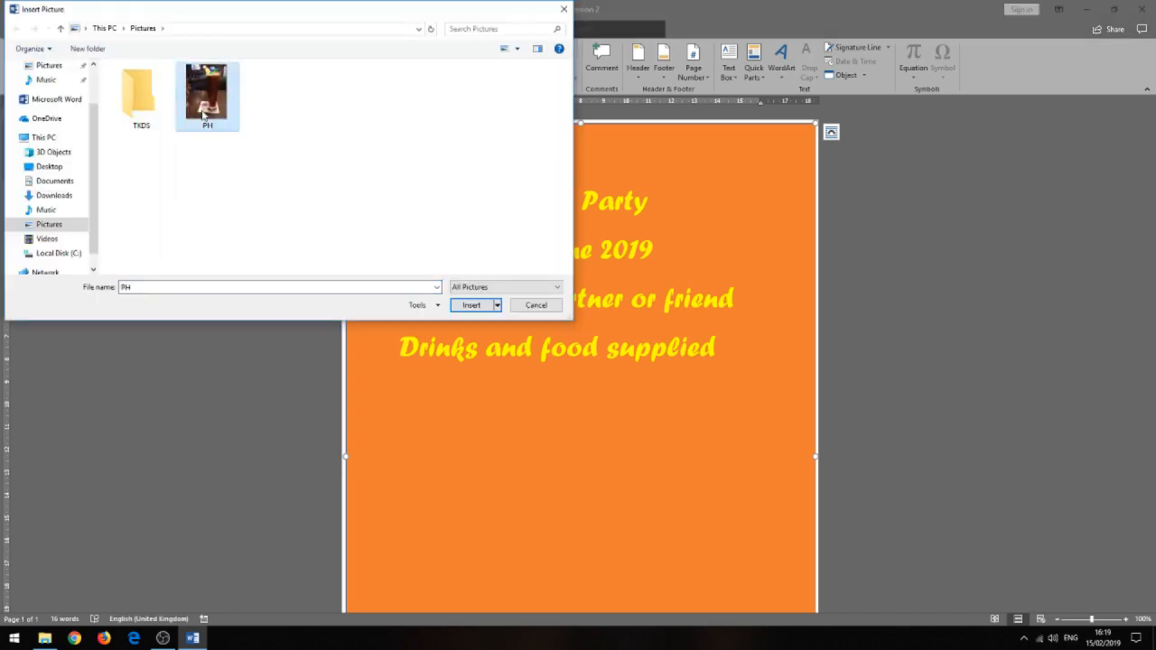
left_click(477, 307)
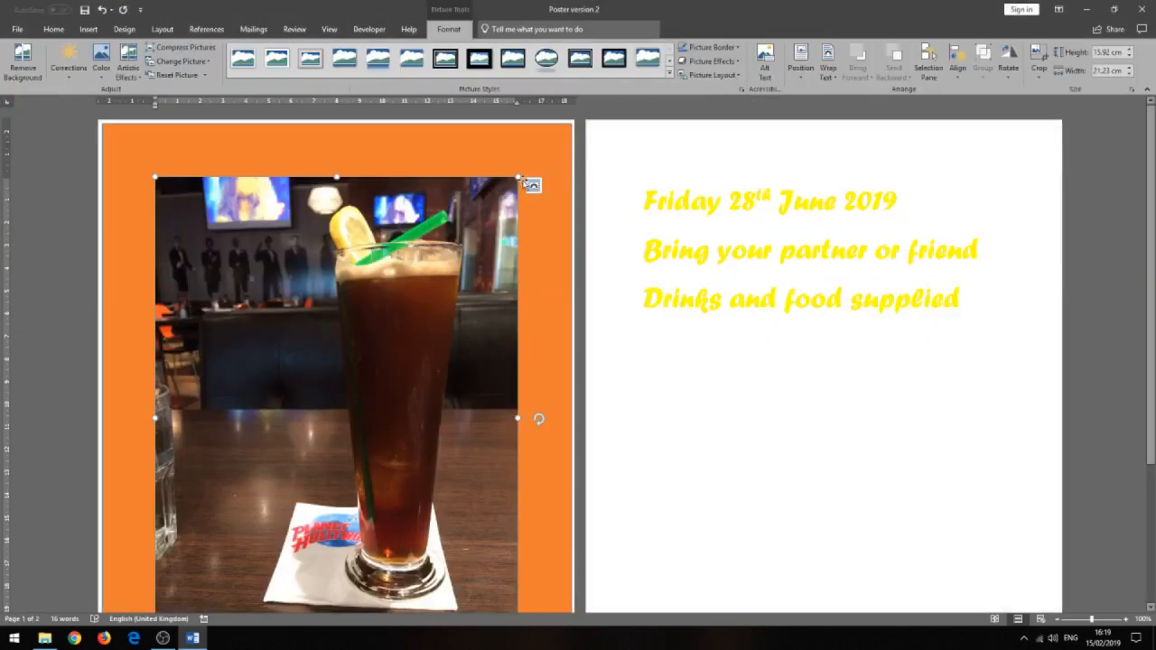
- Shrink the drink picture to a height of about 7.5 cm and width of about 10 cm, and move it below the last text line
left_click_drag(519, 177, 387, 316)
scroll(559, 266, "down", 3)
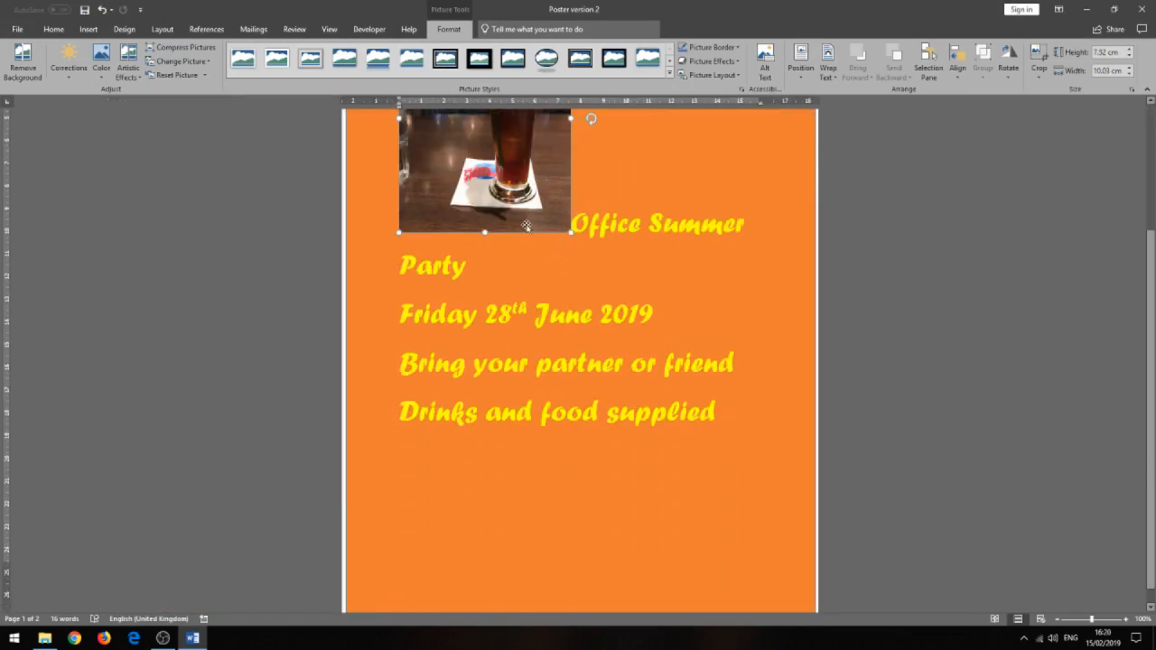
left_click_drag(484, 170, 637, 460)
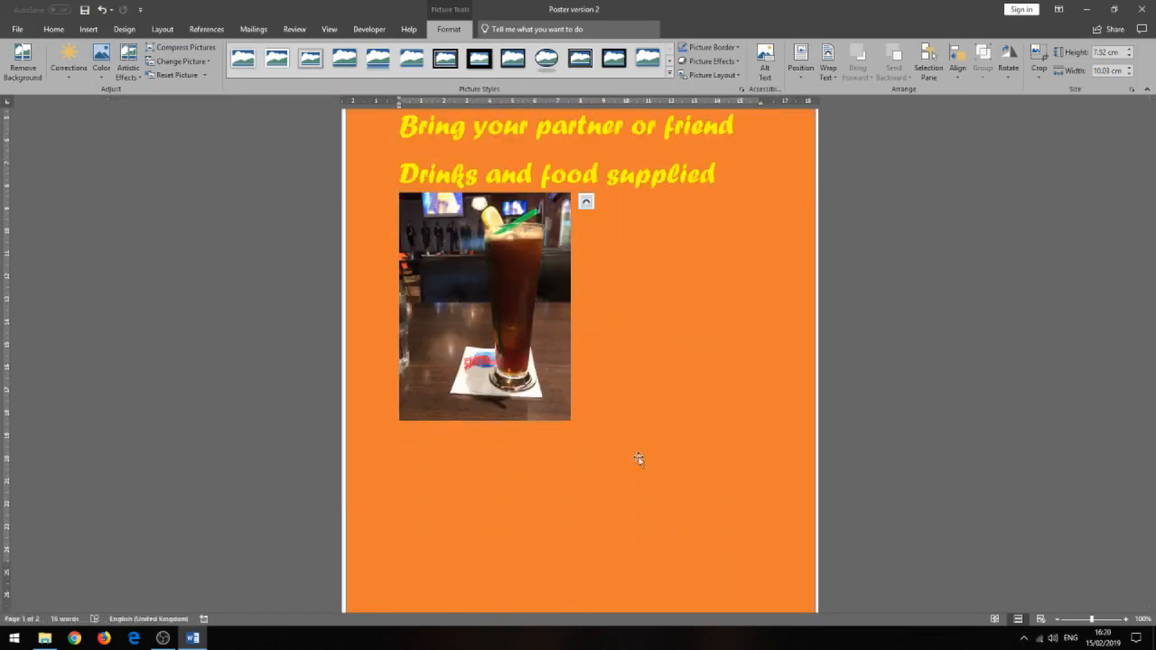
- Recolor the drink picture with the light gold variation
scroll(713, 316, "up", 1)
scroll(733, 314, "up", 1)
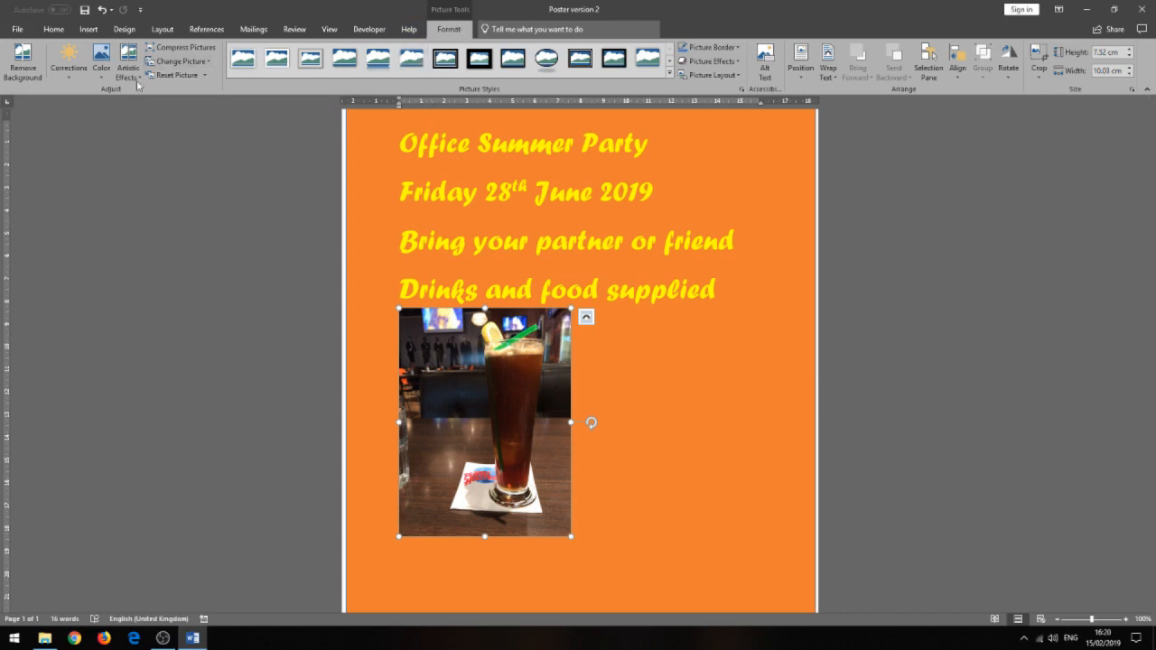
left_click(96, 79)
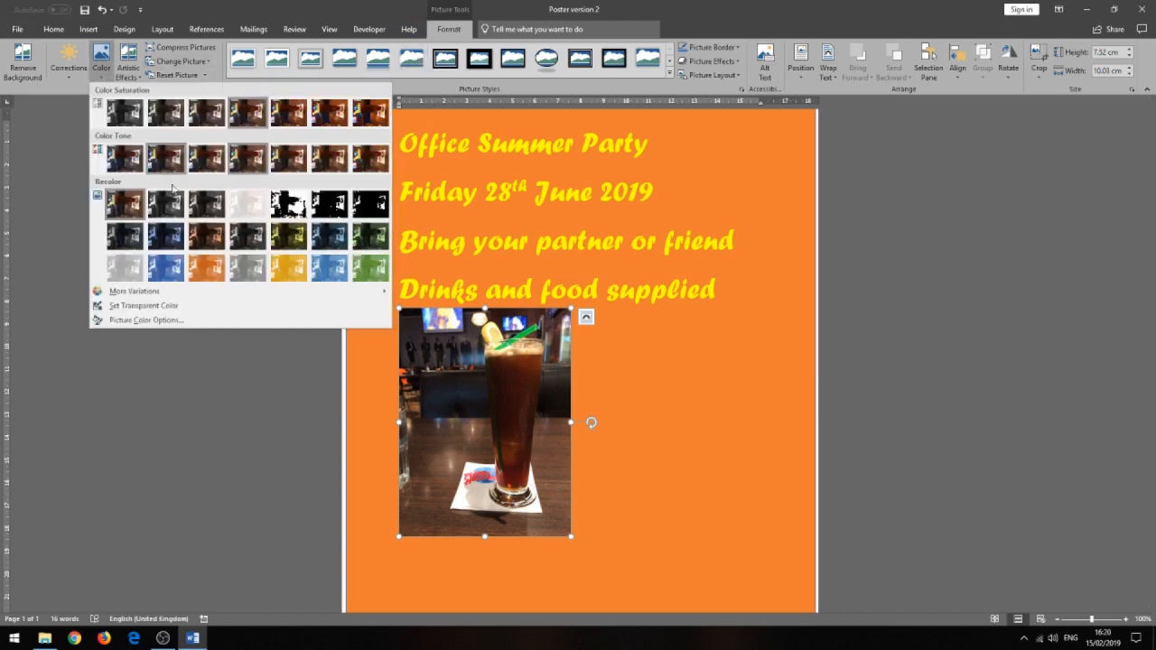
left_click(283, 271)
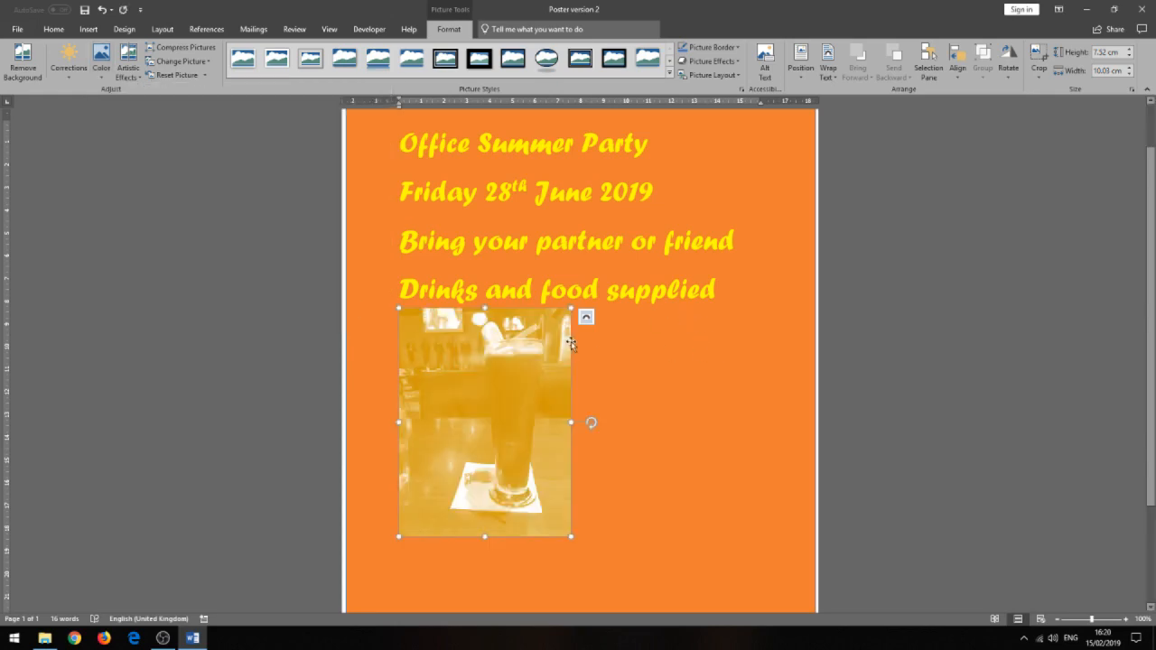